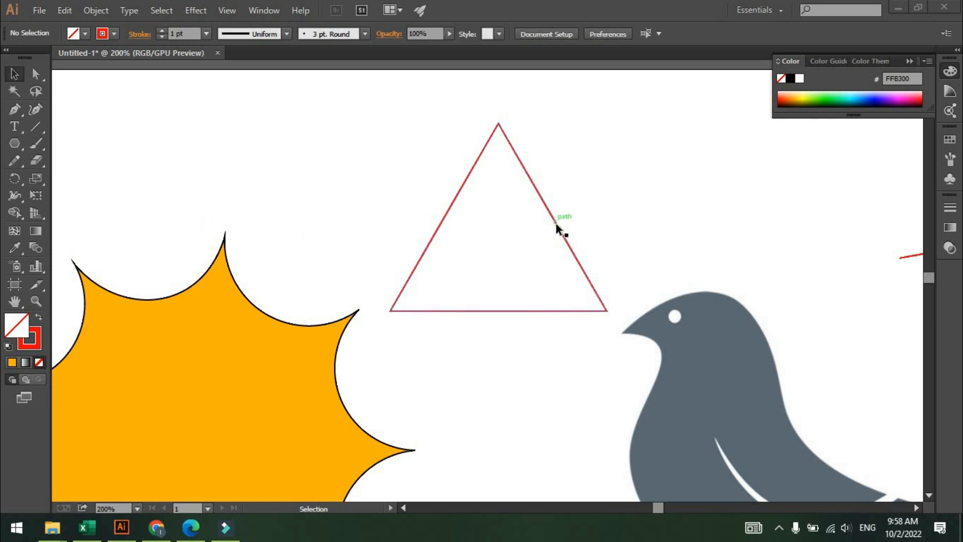
With the Curvature tool, add a point on the triangle's left side and pull it inward into a concave curve.
{"action": "left_click", "coordinate": [37, 110]}
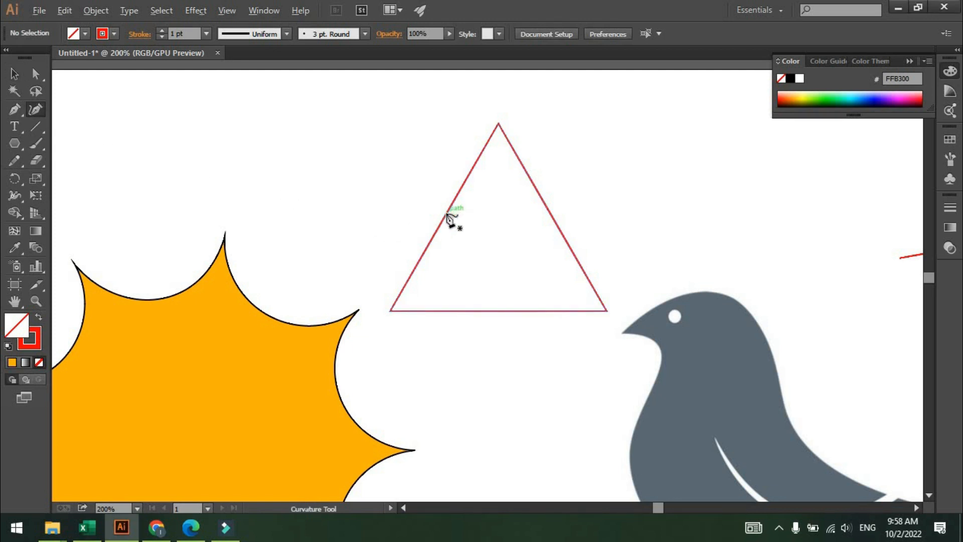
{"action": "scroll", "coordinate": [446, 214], "scroll_direction": "up", "scroll_amount": 2}
{"action": "key", "text": "space"}
{"action": "left_click_drag", "start_coordinate": [447, 214], "coordinate": [309, 260]}
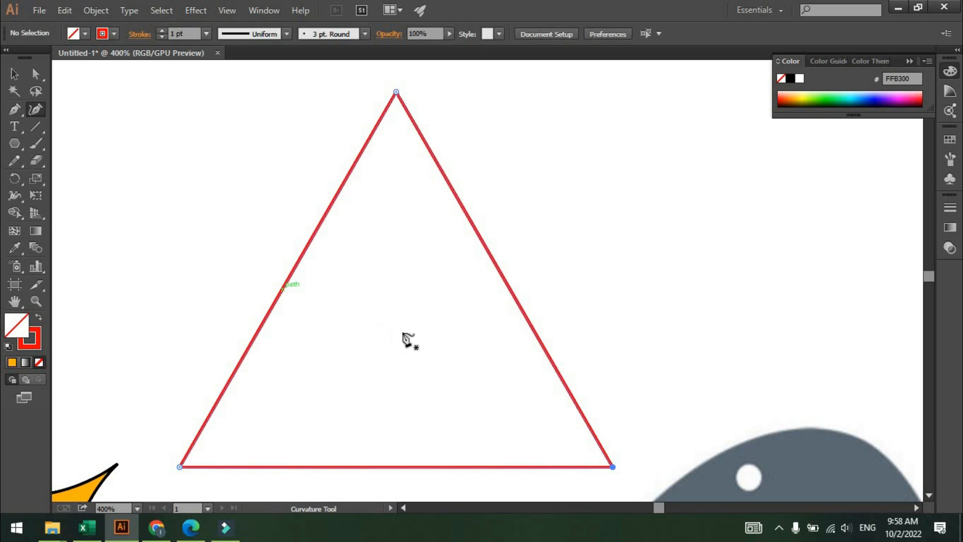
{"action": "key", "text": "ctrl+z"}
{"action": "left_click_drag", "start_coordinate": [284, 293], "coordinate": [393, 331]}
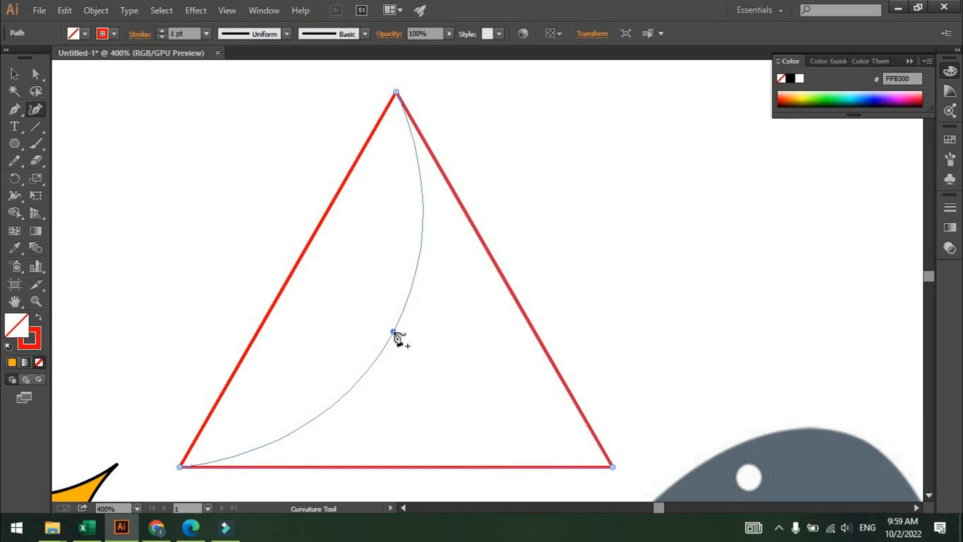
{"action": "left_click_drag", "start_coordinate": [393, 331], "coordinate": [394, 331]}
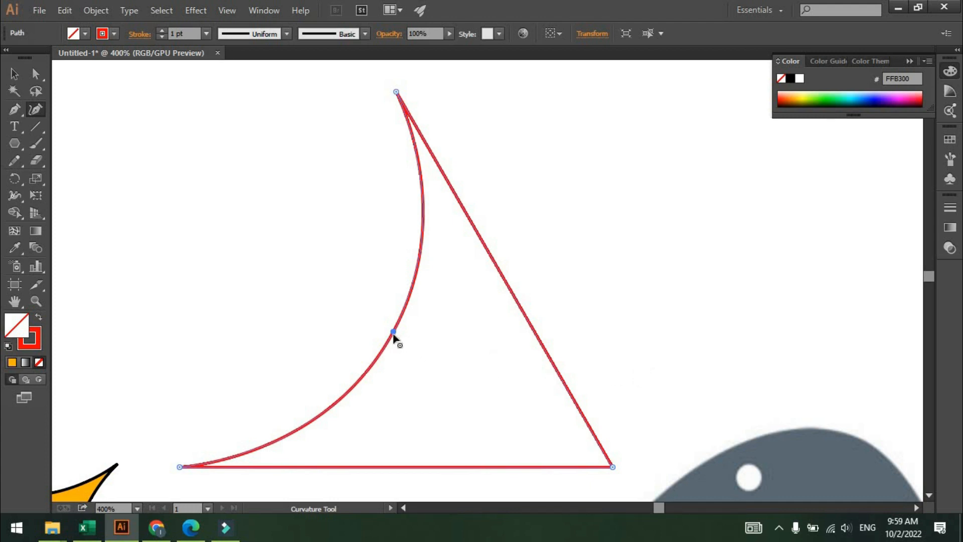
{"action": "left_click_drag", "start_coordinate": [393, 332], "coordinate": [421, 248]}
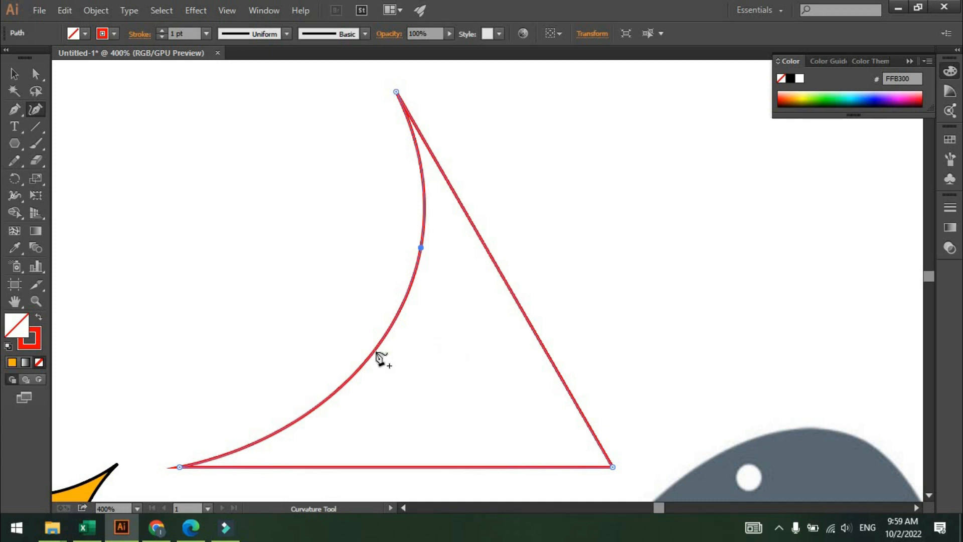
Add a point on the triangle's right side and pull it outward into a convex curve.
{"action": "left_click", "coordinate": [516, 299]}
{"action": "left_click_drag", "start_coordinate": [531, 299], "coordinate": [656, 231]}
{"action": "scroll", "coordinate": [549, 329], "scroll_direction": "down", "scroll_amount": 1}
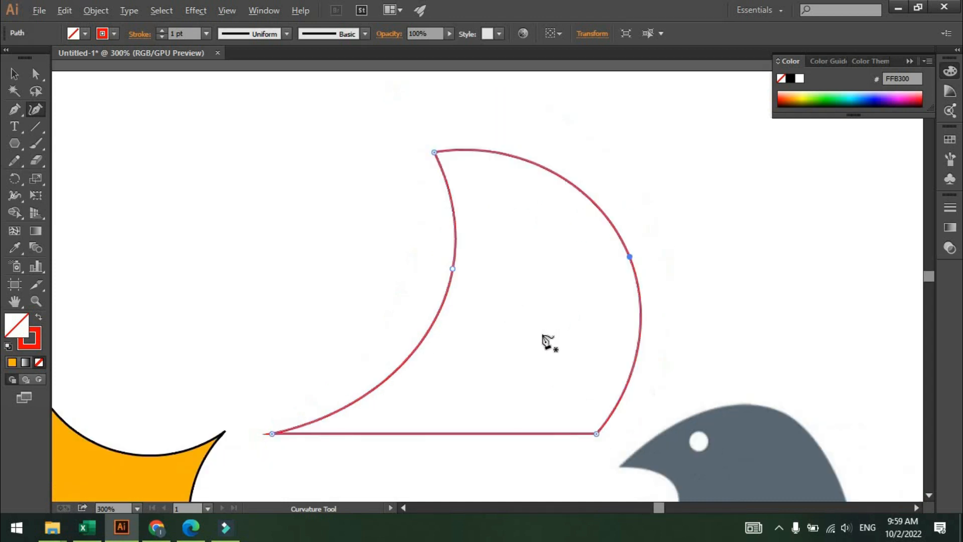
Add a point on the triangle's bottom side and bulge it downward into a curve.
{"action": "left_click_drag", "start_coordinate": [547, 339], "coordinate": [570, 244]}
{"action": "scroll", "coordinate": [541, 277], "scroll_direction": "down", "scroll_amount": 1}
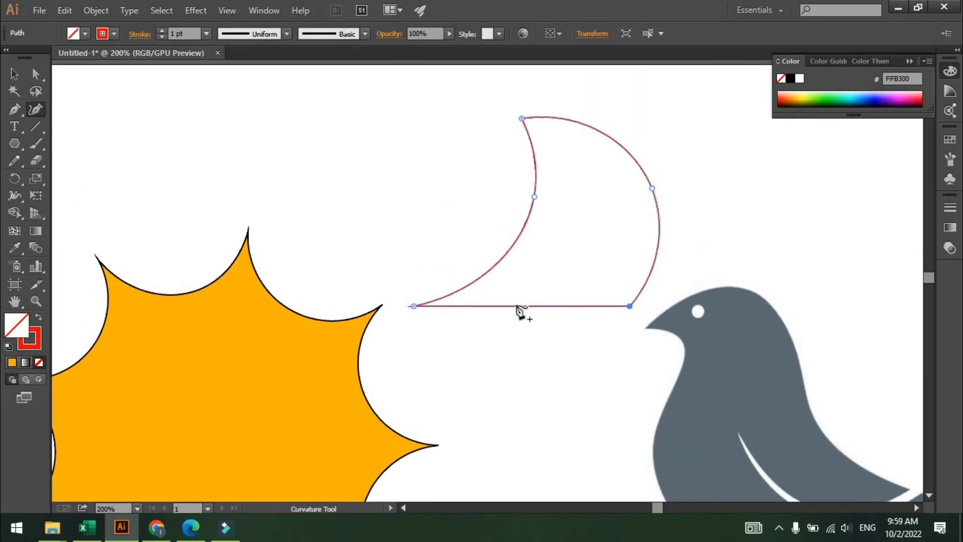
{"action": "left_click_drag", "start_coordinate": [517, 305], "coordinate": [514, 341]}
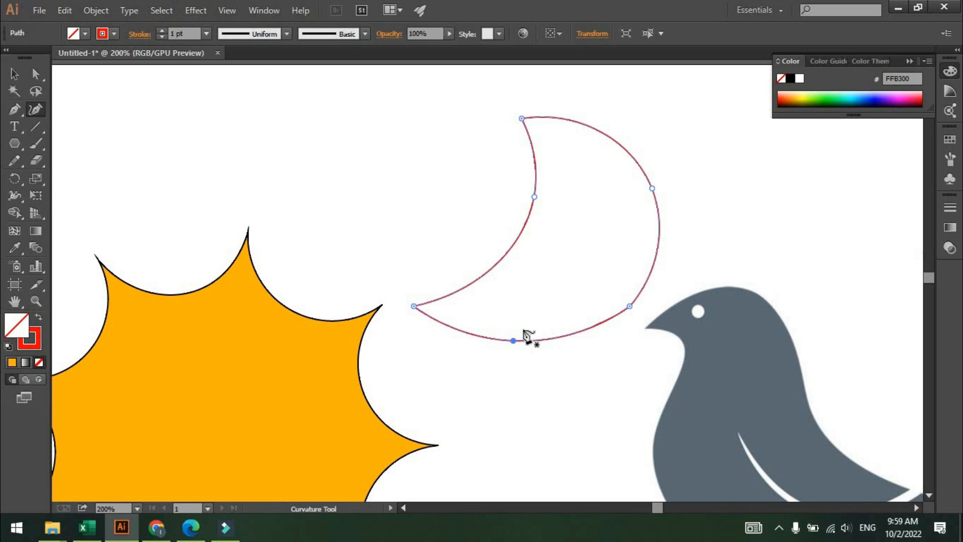
Pull the lower-left corner up and inward to form a teardrop shape, then nudge the whole shape slightly upward.
{"action": "left_click_drag", "start_coordinate": [413, 306], "coordinate": [518, 240]}
{"action": "key", "text": "v"}
{"action": "left_click", "coordinate": [715, 225]}
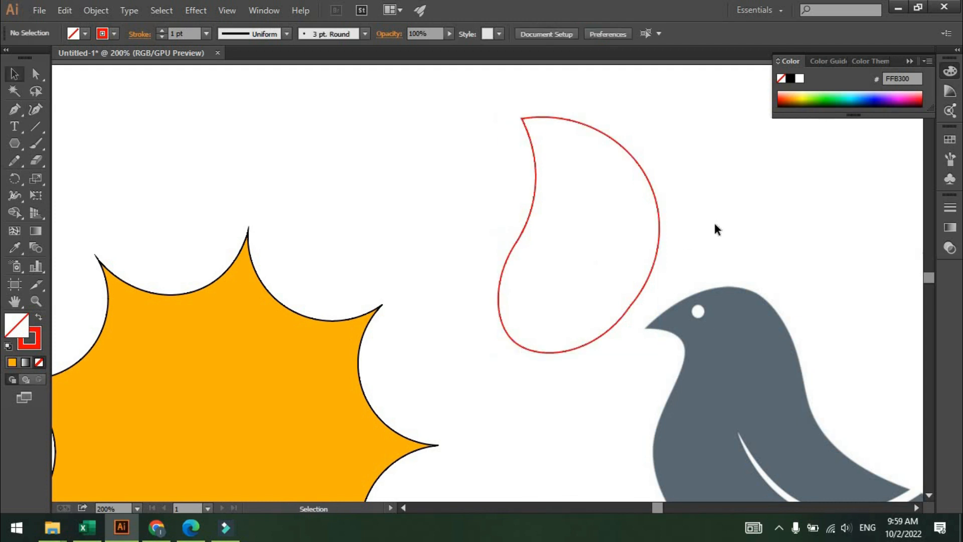
{"action": "left_click_drag", "start_coordinate": [653, 195], "coordinate": [650, 178]}
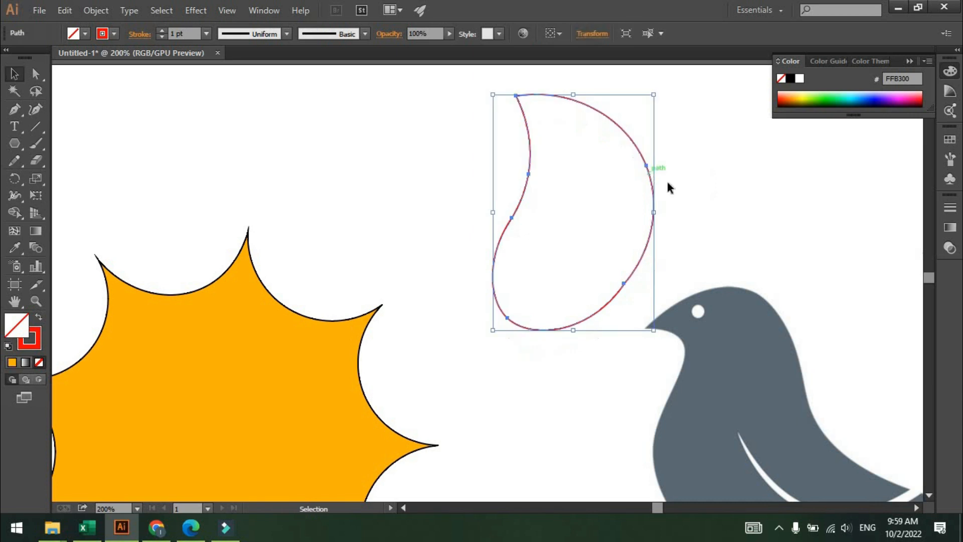
{"action": "left_click", "coordinate": [728, 203]}
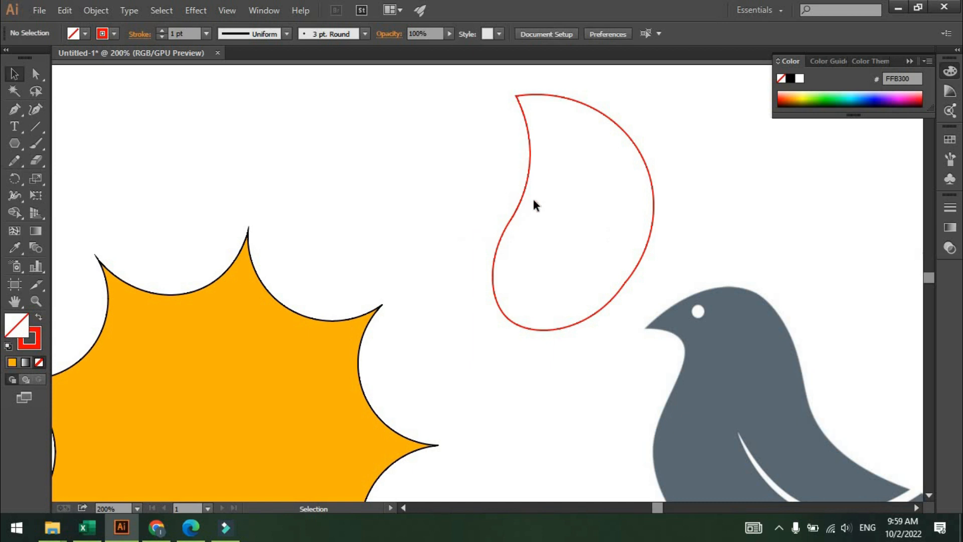
{"action": "scroll", "coordinate": [412, 213], "scroll_direction": "down", "scroll_amount": 1}
{"action": "left_click_drag", "start_coordinate": [412, 213], "coordinate": [355, 194]}
{"action": "left_click_drag", "start_coordinate": [616, 196], "coordinate": [354, 201]}
{"action": "left_click_drag", "start_coordinate": [452, 212], "coordinate": [373, 195]}
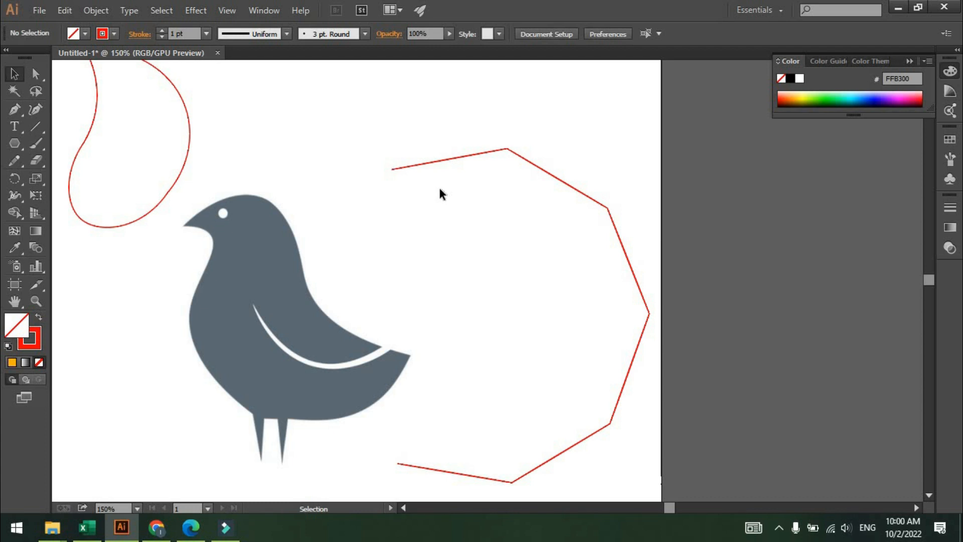
{"action": "left_click", "coordinate": [33, 111]}
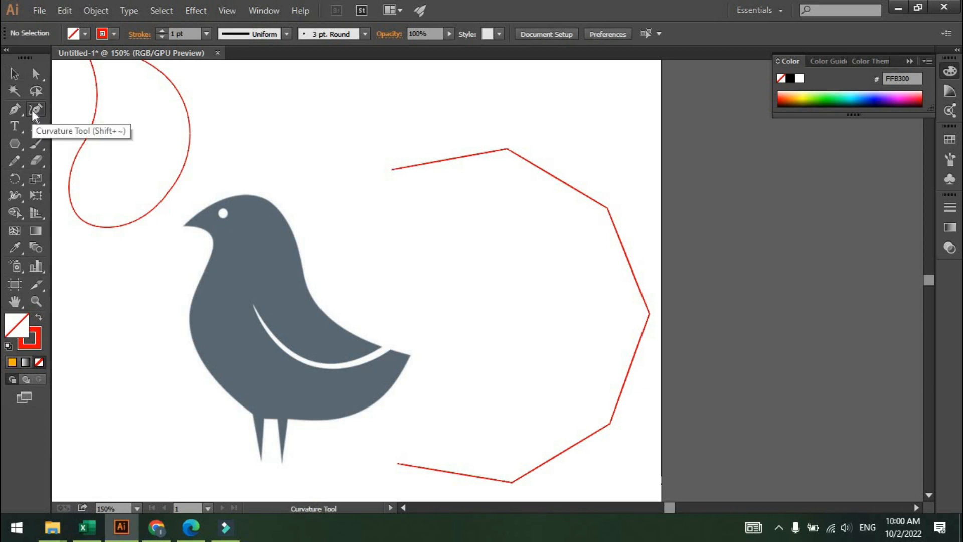
{"action": "scroll", "coordinate": [472, 156], "scroll_direction": "up", "scroll_amount": 2}
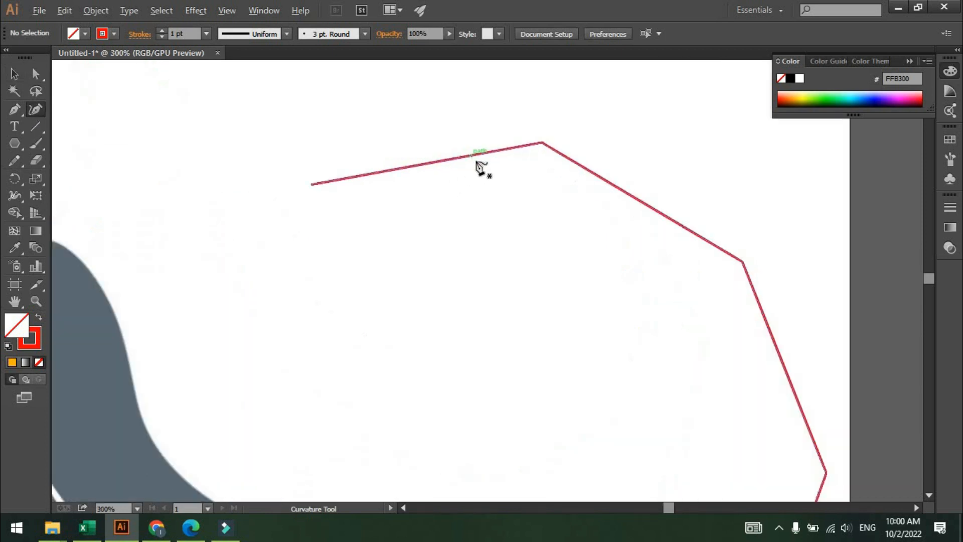
{"action": "key", "text": "space"}
{"action": "left_click_drag", "start_coordinate": [467, 163], "coordinate": [349, 163]}
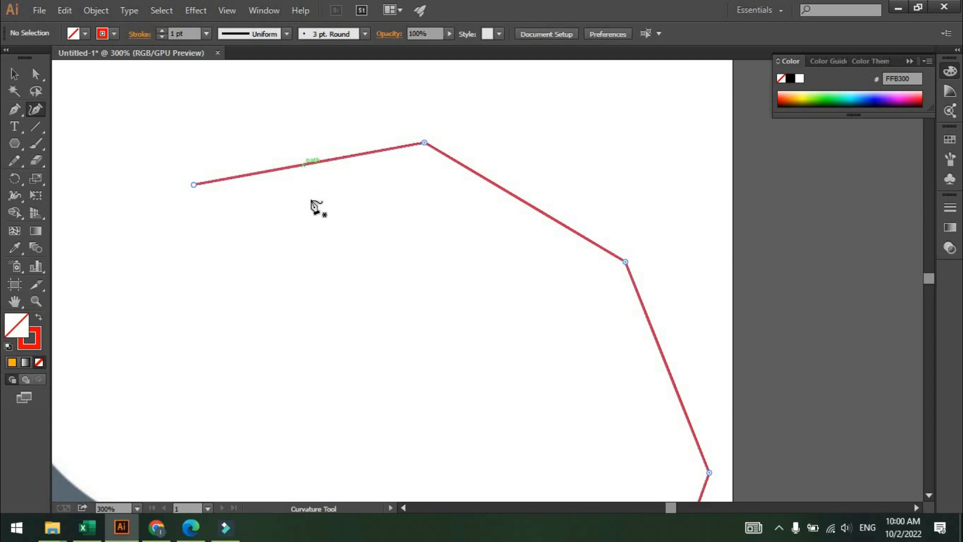
{"action": "left_click", "coordinate": [304, 165]}
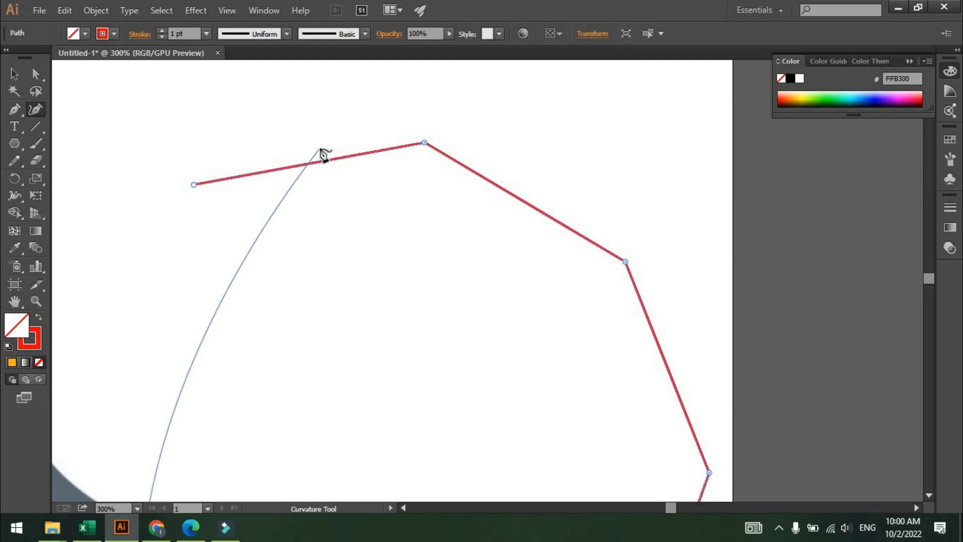
{"action": "key", "text": "v"}
{"action": "left_click", "coordinate": [353, 124]}
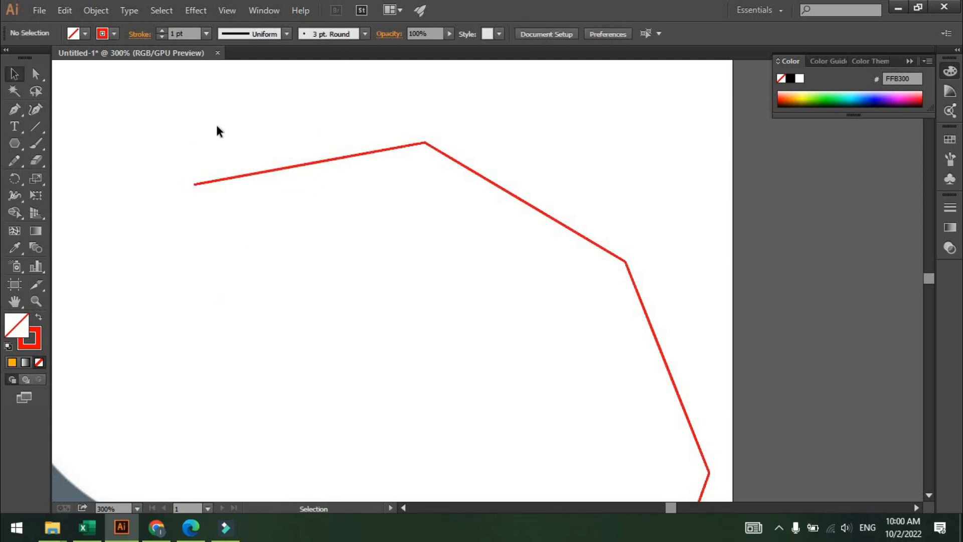
With the Curvature tool, bend the open polygon's top-left edge inward into a scallop.
{"action": "left_click", "coordinate": [37, 112]}
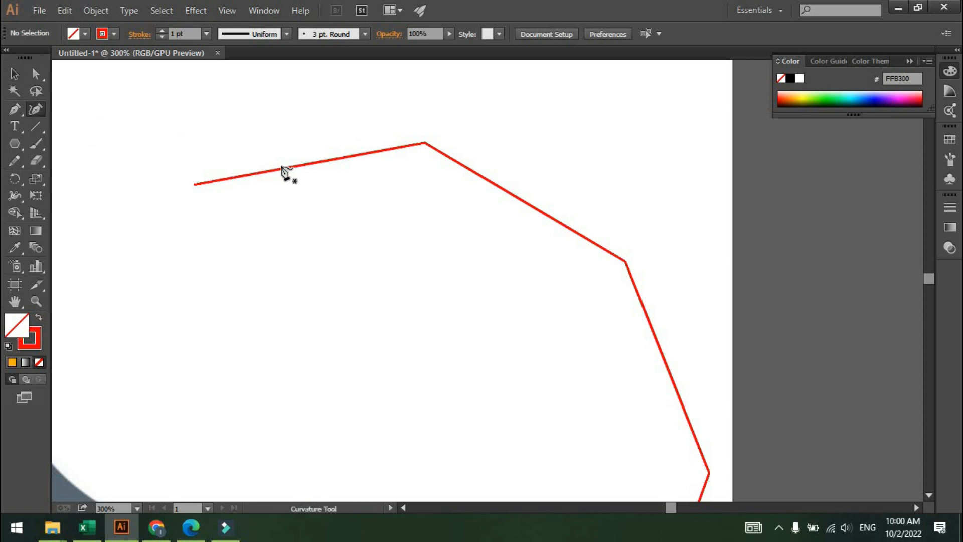
{"action": "scroll", "coordinate": [301, 159], "scroll_direction": "up", "scroll_amount": 3}
{"action": "mouse_move", "coordinate": [302, 154]}
{"action": "left_mouse_down"}
{"action": "mouse_move", "coordinate": [382, 160]}
{"action": "mouse_move", "coordinate": [309, 138]}
{"action": "left_mouse_up"}
{"action": "scroll", "coordinate": [400, 158], "scroll_direction": "down", "scroll_amount": 2}
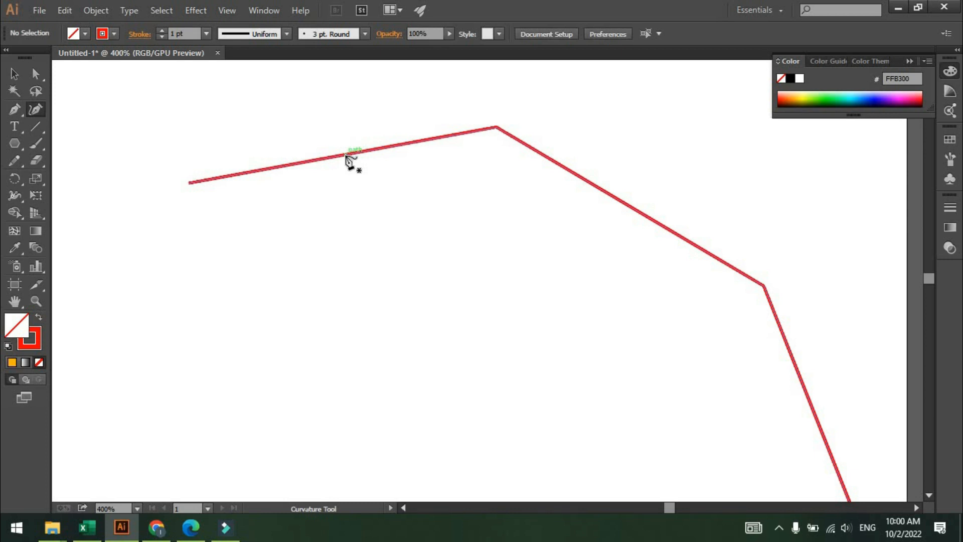
{"action": "left_click", "coordinate": [336, 158]}
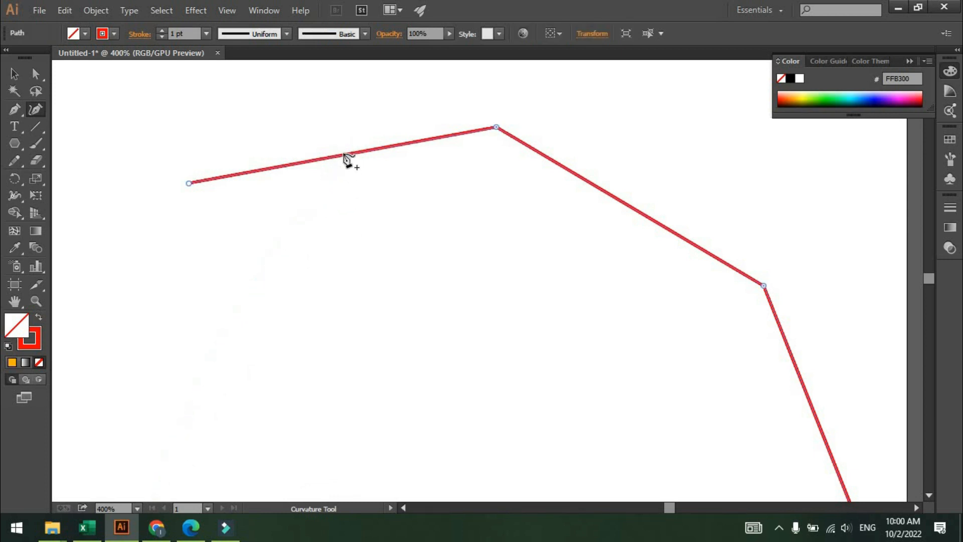
{"action": "left_click_drag", "start_coordinate": [345, 155], "coordinate": [367, 250]}
{"action": "scroll", "coordinate": [432, 252], "scroll_direction": "down", "scroll_amount": 2}
{"action": "left_click_drag", "start_coordinate": [431, 252], "coordinate": [325, 153]}
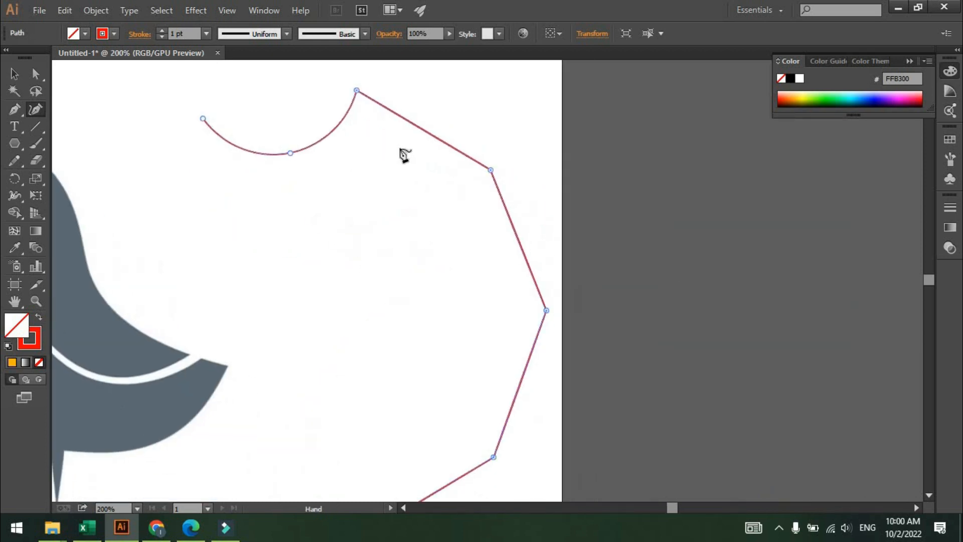
Bend the next edges along the polygon's top and right side inward into scallops.
{"action": "scroll", "coordinate": [404, 156], "scroll_direction": "up", "scroll_amount": 2}
{"action": "scroll", "coordinate": [408, 217], "scroll_direction": "up", "scroll_amount": 3}
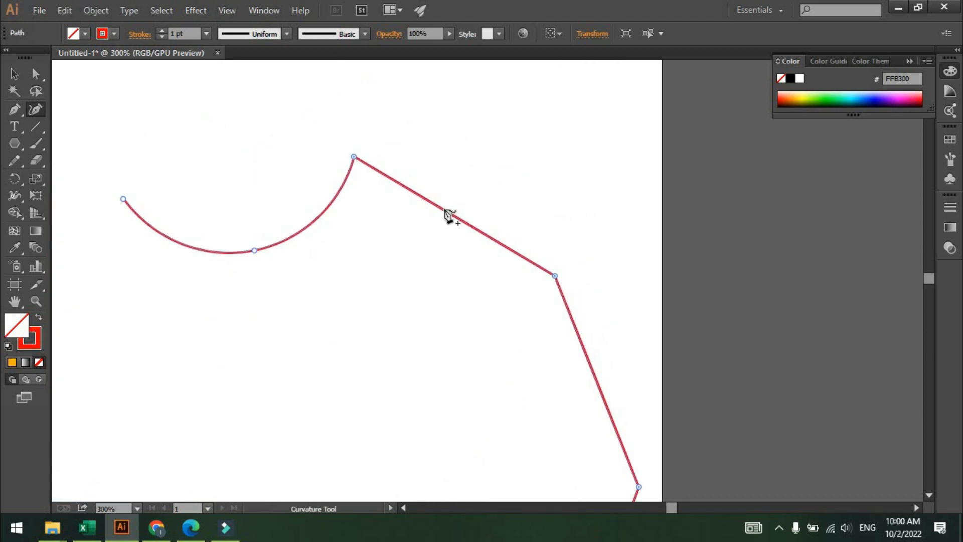
{"action": "left_click_drag", "start_coordinate": [445, 210], "coordinate": [406, 267]}
{"action": "scroll", "coordinate": [577, 251], "scroll_direction": "down", "scroll_amount": 3}
{"action": "left_click_drag", "start_coordinate": [617, 256], "coordinate": [521, 244]}
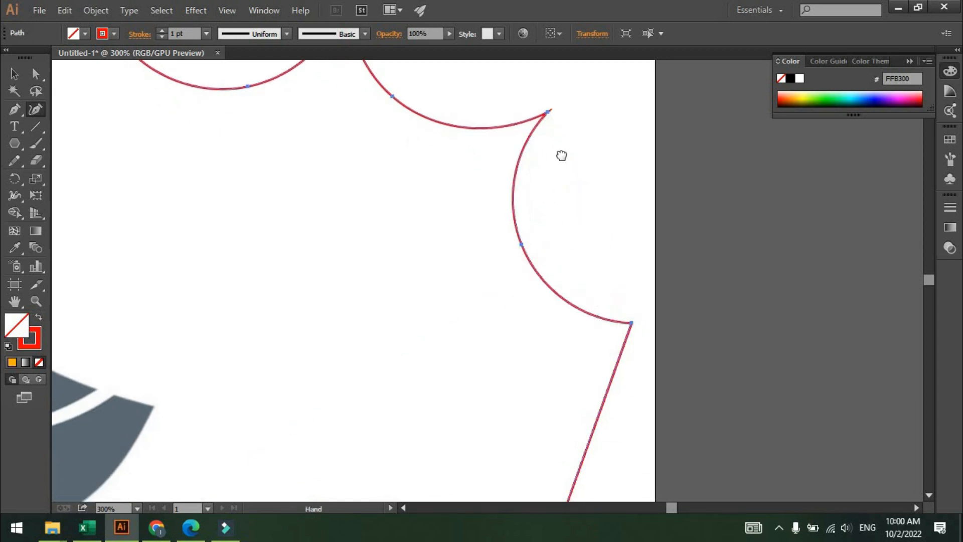
{"action": "left_click_drag", "start_coordinate": [562, 156], "coordinate": [579, 52]}
{"action": "left_click_drag", "start_coordinate": [655, 244], "coordinate": [708, 99]}
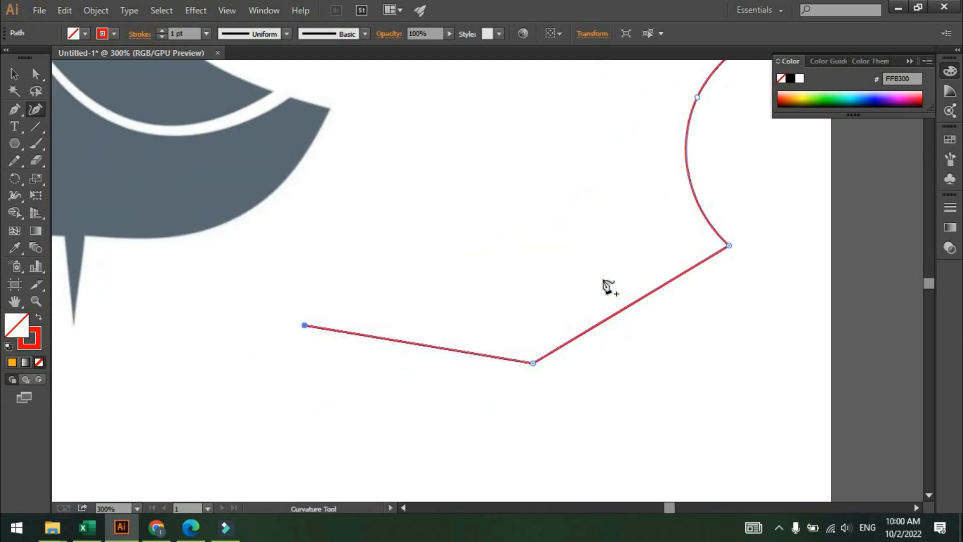
Bend the polygon's lower edges inward into scallops.
{"action": "left_click", "coordinate": [582, 253]}
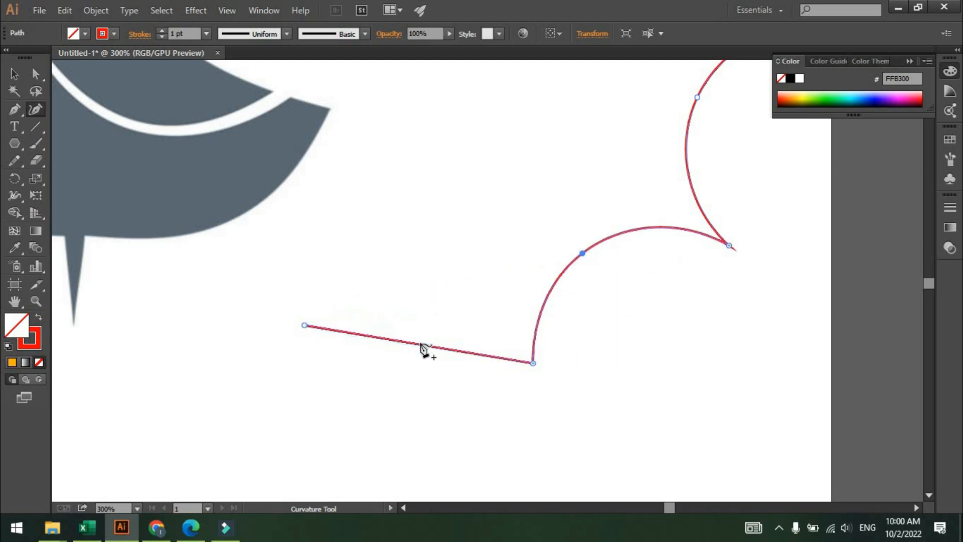
{"action": "left_click_drag", "start_coordinate": [423, 349], "coordinate": [442, 261]}
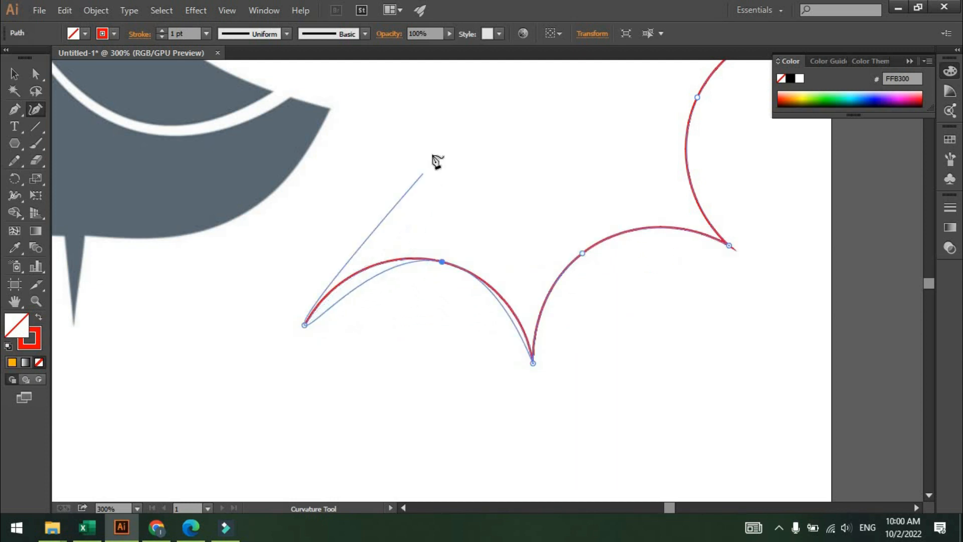
{"action": "scroll", "coordinate": [433, 157], "scroll_direction": "down", "scroll_amount": 1}
{"action": "left_click_drag", "start_coordinate": [436, 170], "coordinate": [494, 401]}
{"action": "scroll", "coordinate": [503, 273], "scroll_direction": "down", "scroll_amount": 1}
{"action": "left_click_drag", "start_coordinate": [524, 340], "coordinate": [548, 412]}
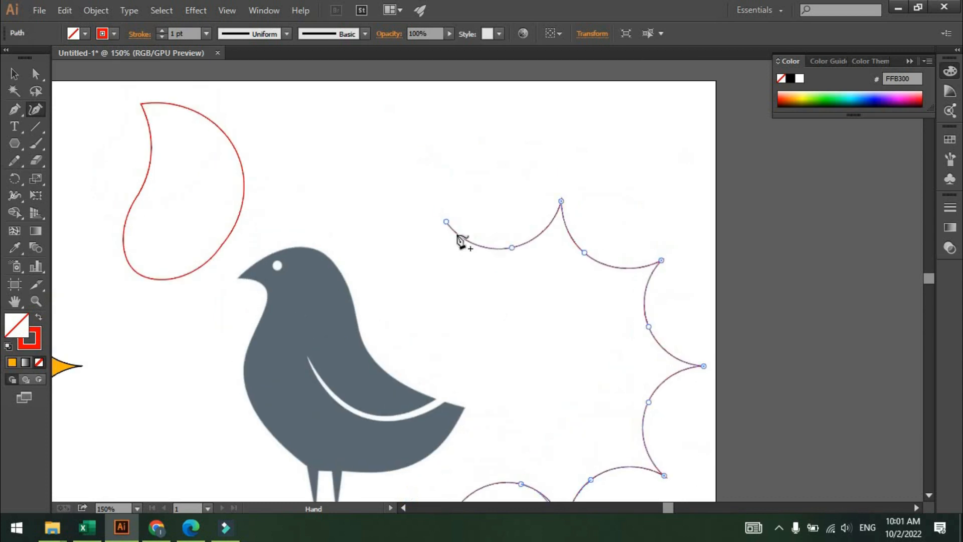
Close the scalloped path by joining its two open ends with a curve, then deselect it.
{"action": "left_click", "coordinate": [446, 221]}
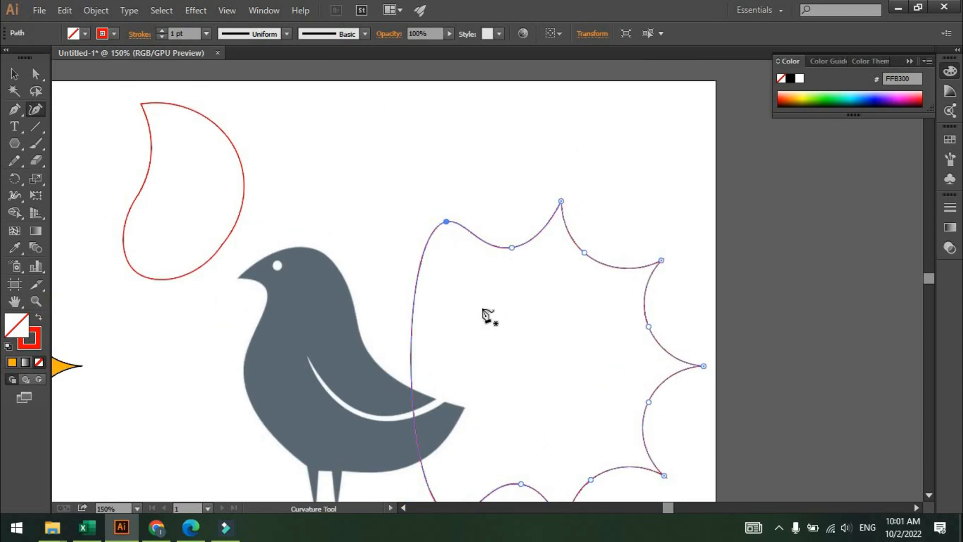
{"action": "key", "text": "v"}
{"action": "scroll", "coordinate": [552, 342], "scroll_direction": "down", "scroll_amount": 2}
{"action": "left_click_drag", "start_coordinate": [564, 317], "coordinate": [585, 275]}
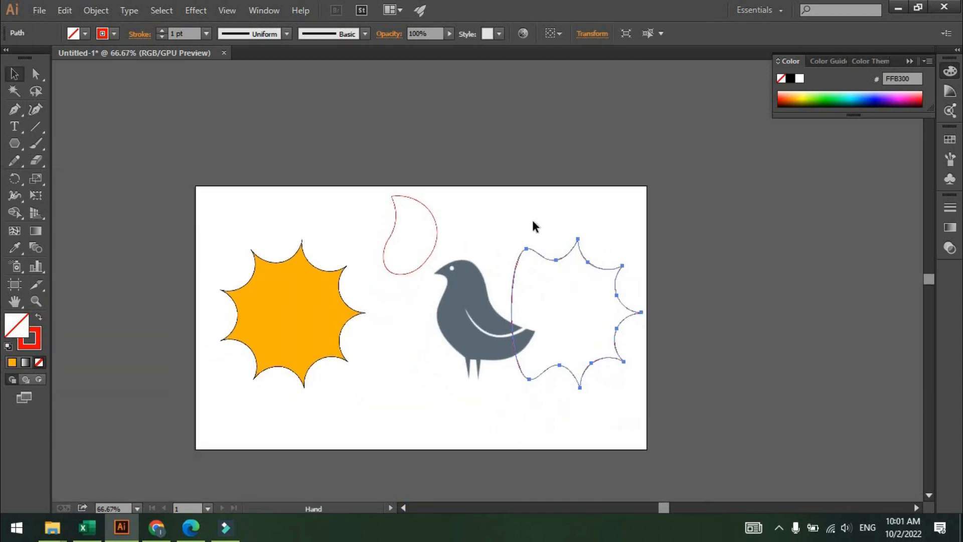
{"action": "left_click", "coordinate": [532, 217]}
With the Curvature tool, drag a point on the sun's top edge outward to round one scallop into a bulge.
{"action": "scroll", "coordinate": [267, 270], "scroll_direction": "up", "scroll_amount": 3}
{"action": "left_click_drag", "start_coordinate": [290, 259], "coordinate": [317, 243]}
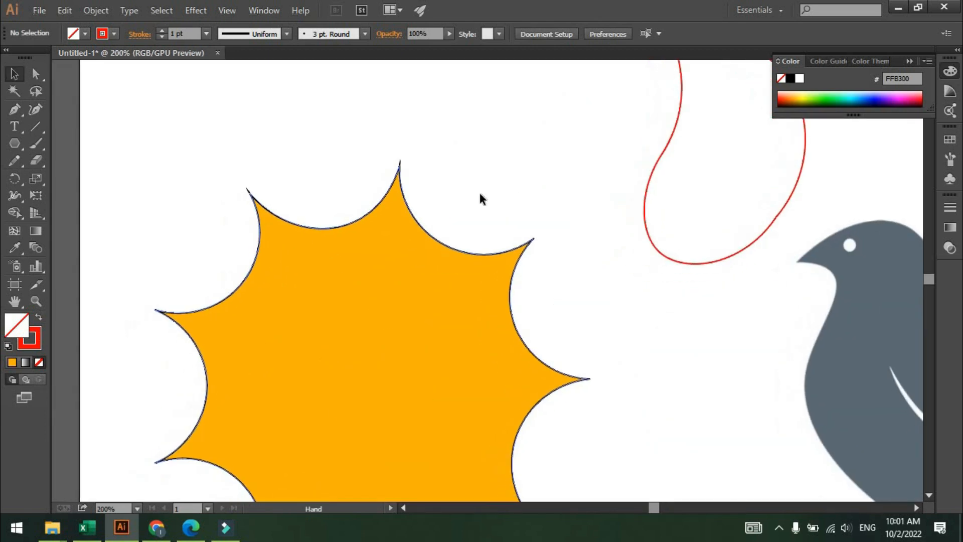
{"action": "left_click", "coordinate": [34, 112]}
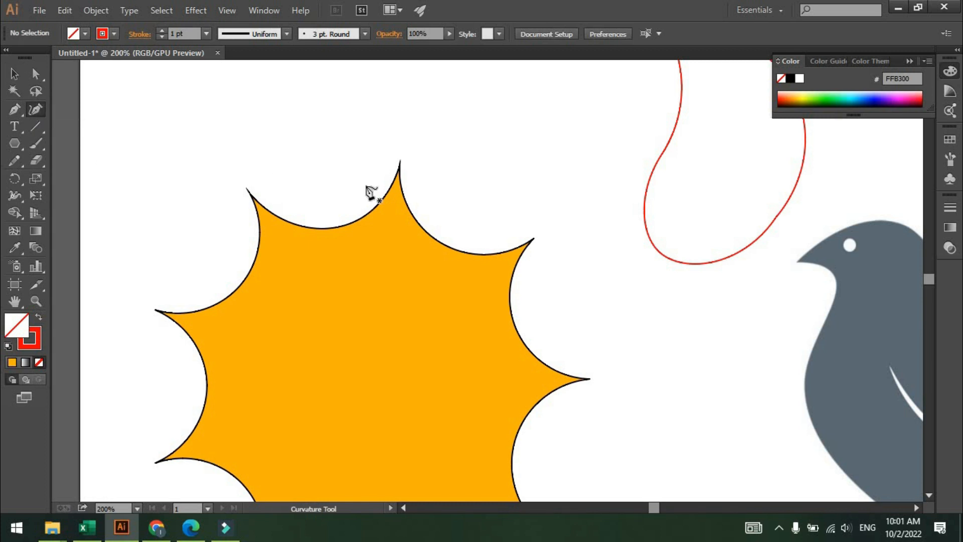
{"action": "scroll", "coordinate": [365, 186], "scroll_direction": "up", "scroll_amount": 2}
{"action": "left_click_drag", "start_coordinate": [370, 193], "coordinate": [548, 254]}
{"action": "left_click", "coordinate": [484, 332]}
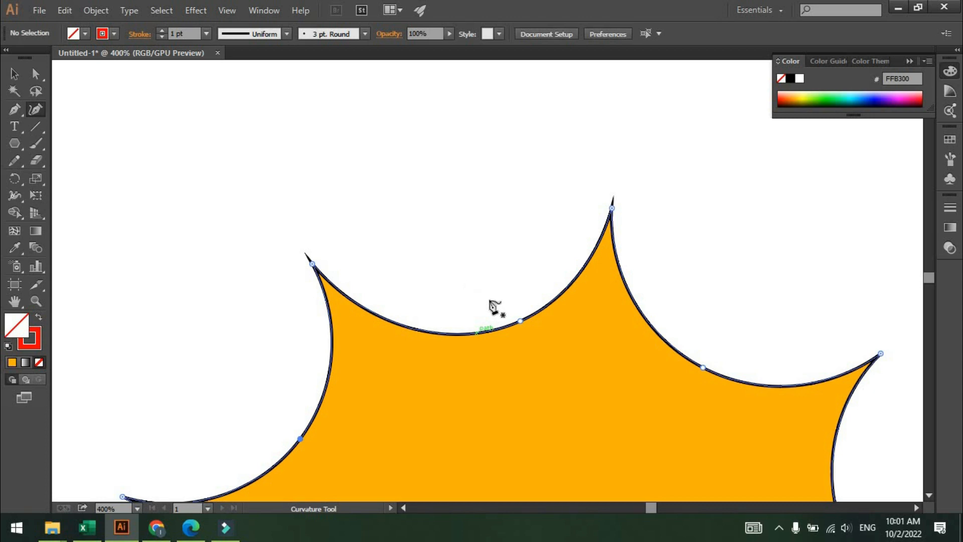
{"action": "left_click", "coordinate": [518, 321]}
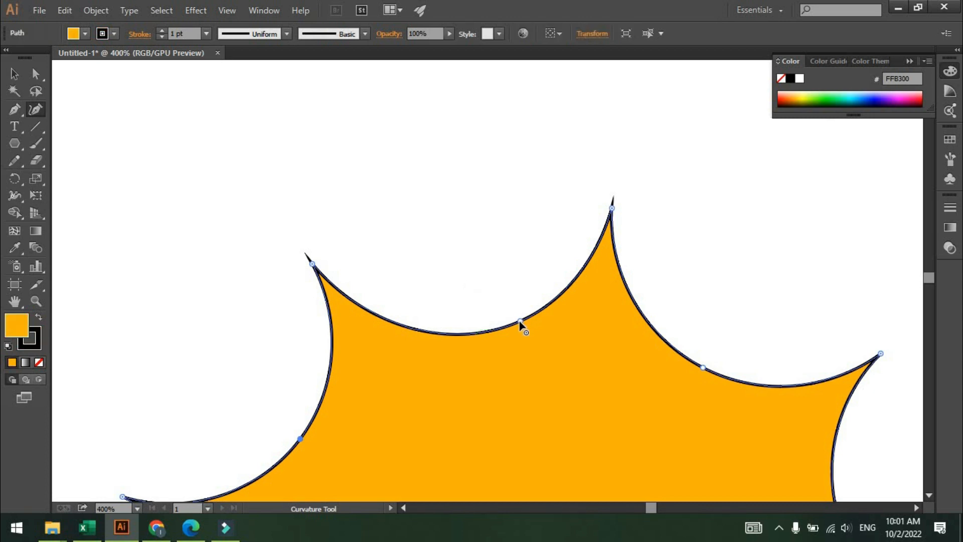
{"action": "left_click_drag", "start_coordinate": [519, 320], "coordinate": [458, 199]}
Bend the remaining scallops along the sun's top edge outward into rounded bulges with the Curvature tool.
{"action": "scroll", "coordinate": [610, 313], "scroll_direction": "down", "scroll_amount": 1}
{"action": "left_click_drag", "start_coordinate": [608, 310], "coordinate": [442, 241]}
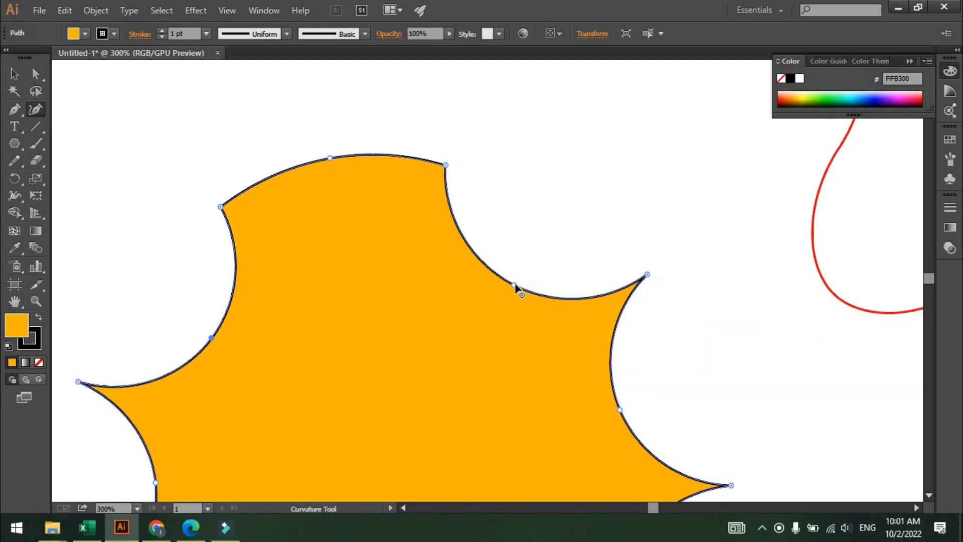
{"action": "left_click_drag", "start_coordinate": [515, 284], "coordinate": [545, 206]}
{"action": "left_click_drag", "start_coordinate": [574, 306], "coordinate": [562, 263]}
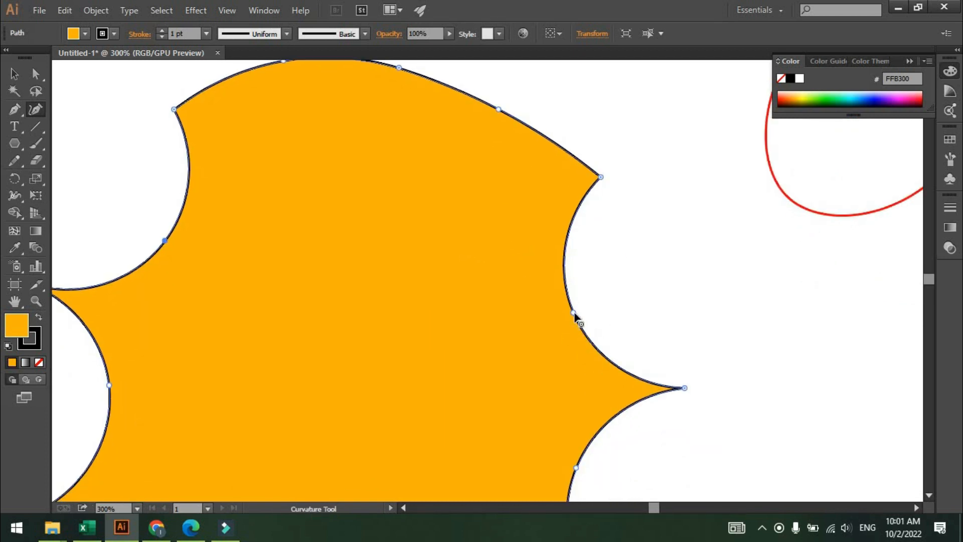
{"action": "left_click_drag", "start_coordinate": [574, 312], "coordinate": [661, 282]}
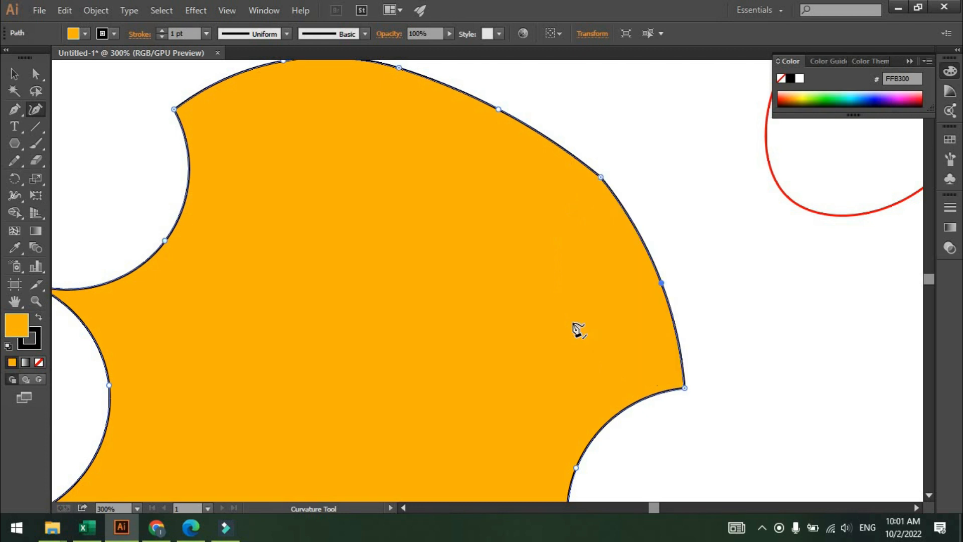
Push the scallops on the sun's right side outward into a smooth rounded edge.
{"action": "scroll", "coordinate": [573, 323], "scroll_direction": "down", "scroll_amount": 2}
{"action": "left_click_drag", "start_coordinate": [567, 338], "coordinate": [568, 232]}
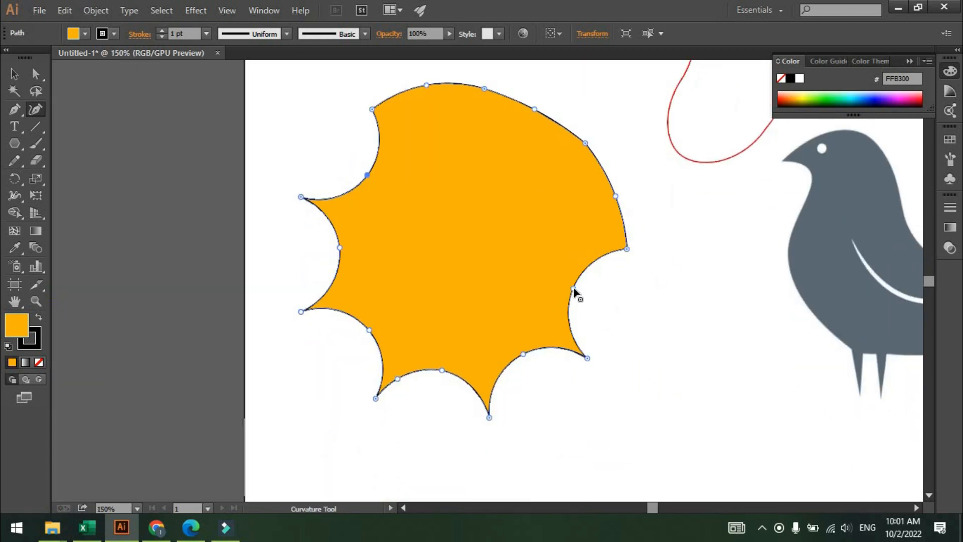
{"action": "left_click_drag", "start_coordinate": [573, 287], "coordinate": [623, 297]}
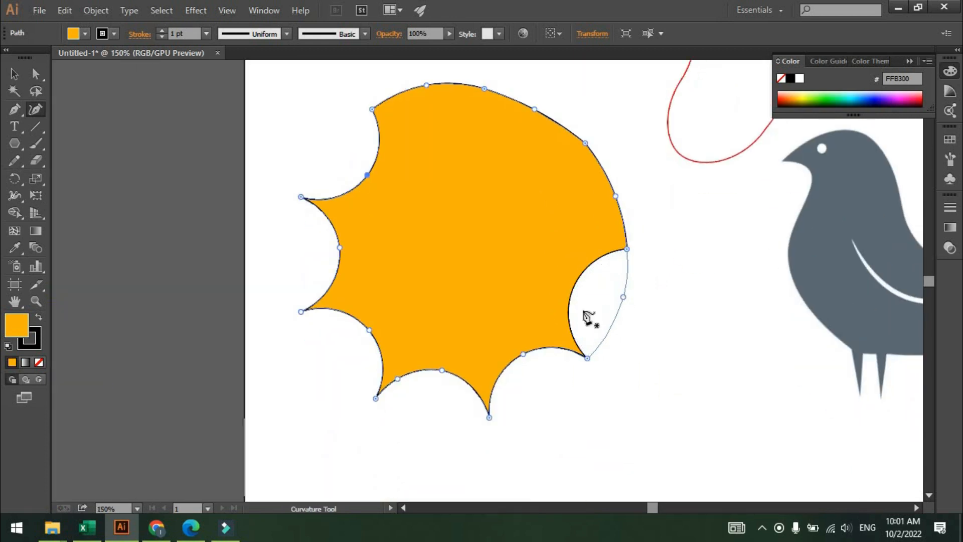
{"action": "scroll", "coordinate": [584, 313], "scroll_direction": "down", "scroll_amount": 1}
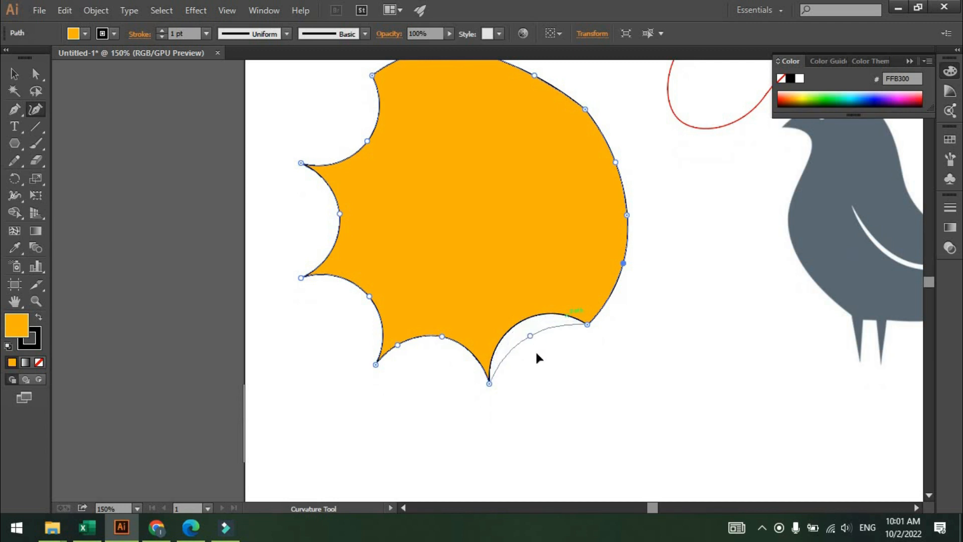
Round the scallops along the sun's bottom and lower-left edge outward.
{"action": "left_click_drag", "start_coordinate": [544, 368], "coordinate": [546, 369]}
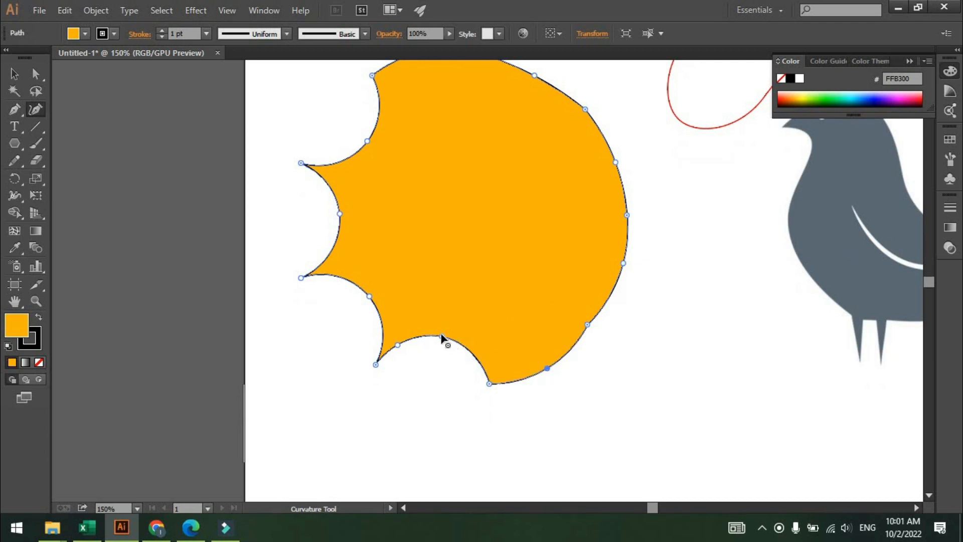
{"action": "left_click_drag", "start_coordinate": [442, 337], "coordinate": [430, 388]}
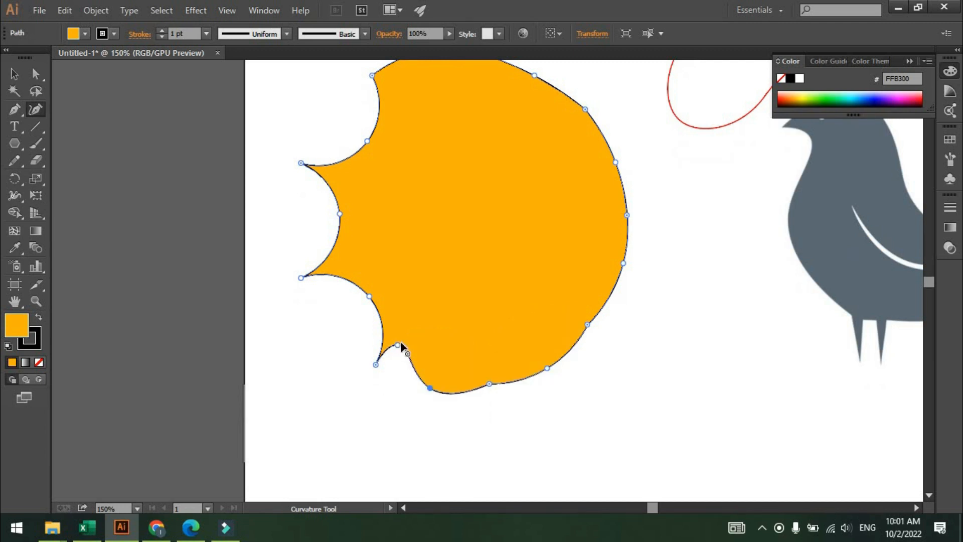
{"action": "left_click_drag", "start_coordinate": [397, 345], "coordinate": [389, 377]}
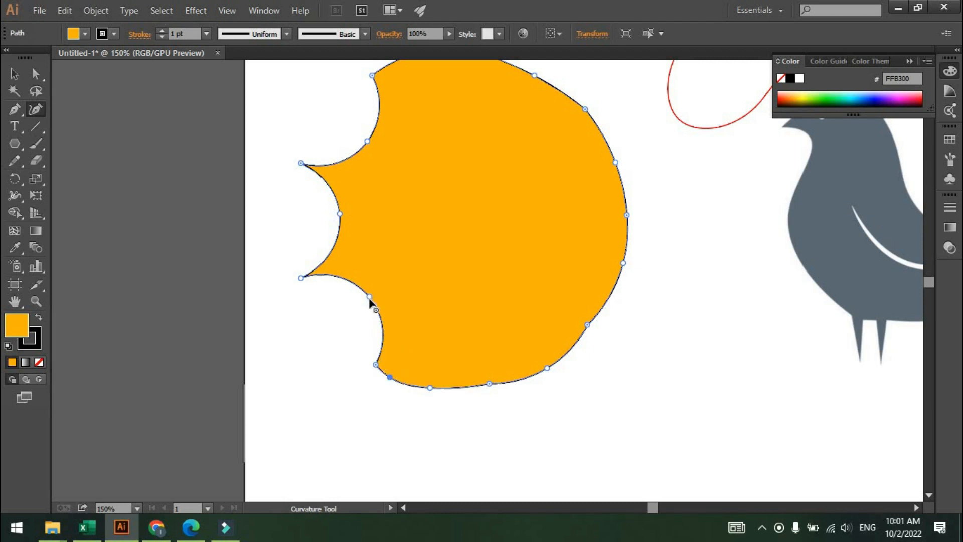
{"action": "left_click_drag", "start_coordinate": [369, 296], "coordinate": [331, 329]}
Bend the last inward scallops on the sun's left and upper-left edge outward into a smooth curve.
{"action": "scroll", "coordinate": [338, 258], "scroll_direction": "up", "scroll_amount": 1}
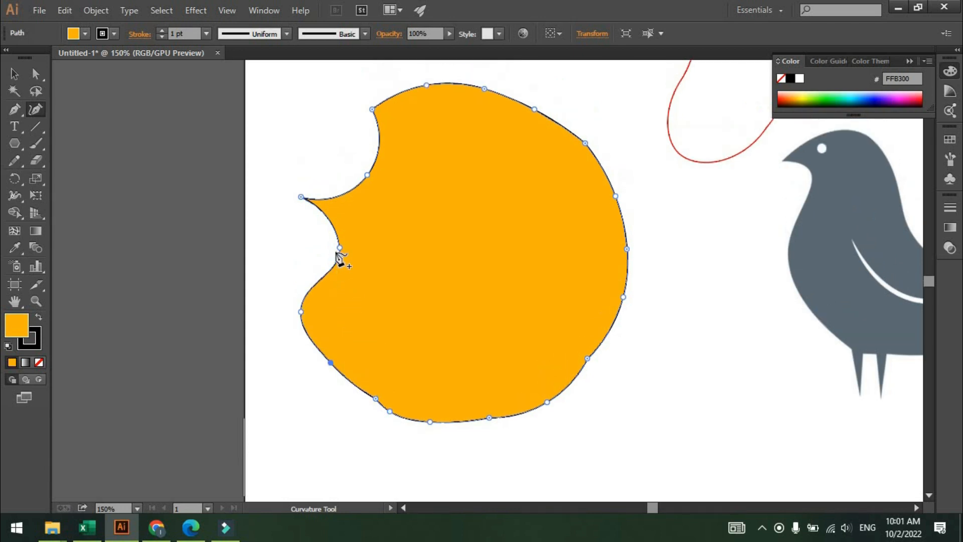
{"action": "left_click_drag", "start_coordinate": [340, 251], "coordinate": [295, 249]}
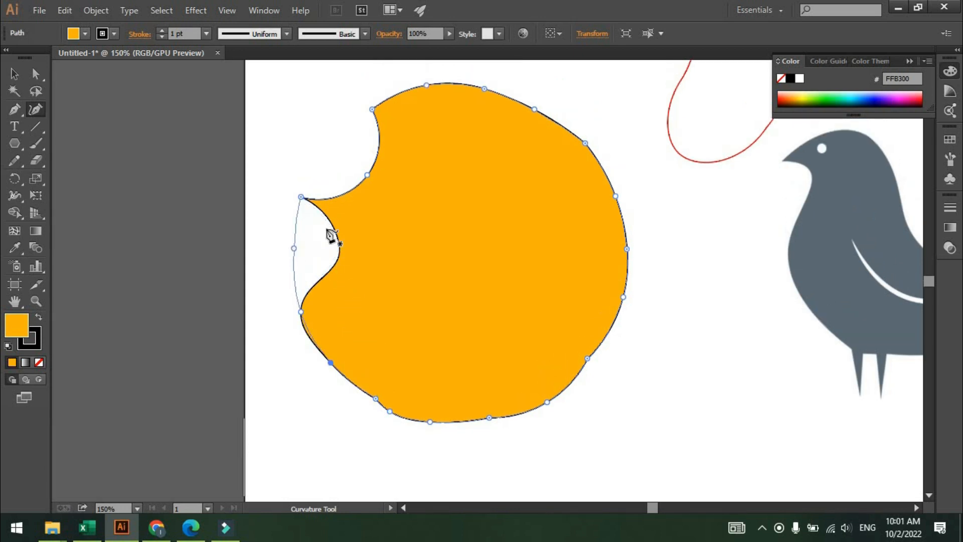
{"action": "scroll", "coordinate": [360, 233], "scroll_direction": "up", "scroll_amount": 1}
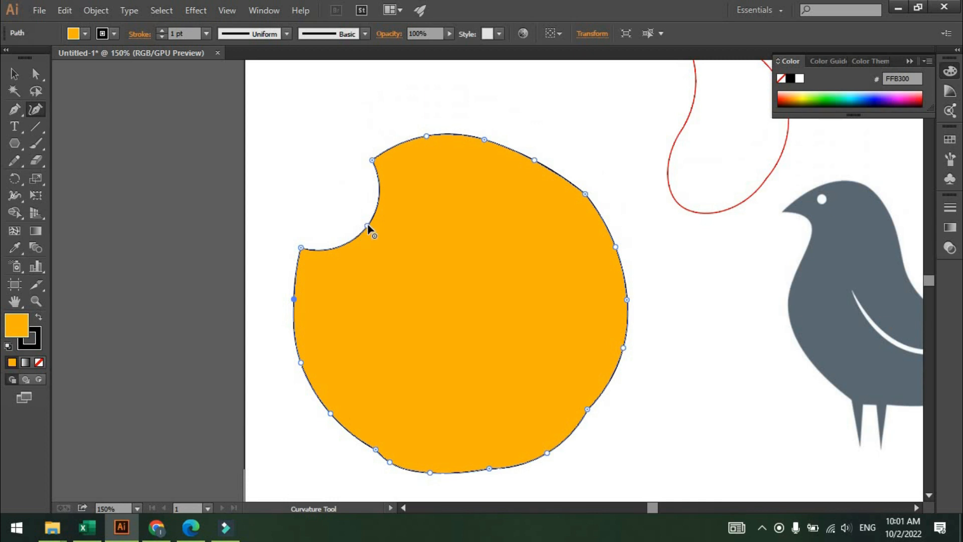
{"action": "left_click_drag", "start_coordinate": [367, 224], "coordinate": [330, 194]}
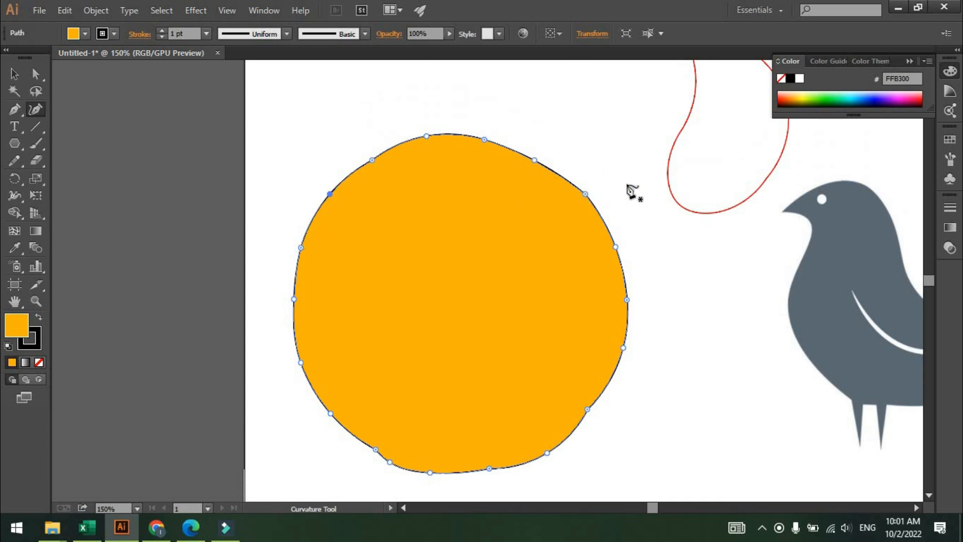
Select the red starburst outline beside the bird with the Selection tool and delete it.
{"action": "scroll", "coordinate": [630, 185], "scroll_direction": "up", "scroll_amount": 1}
{"action": "scroll", "coordinate": [630, 186], "scroll_direction": "down", "scroll_amount": 2}
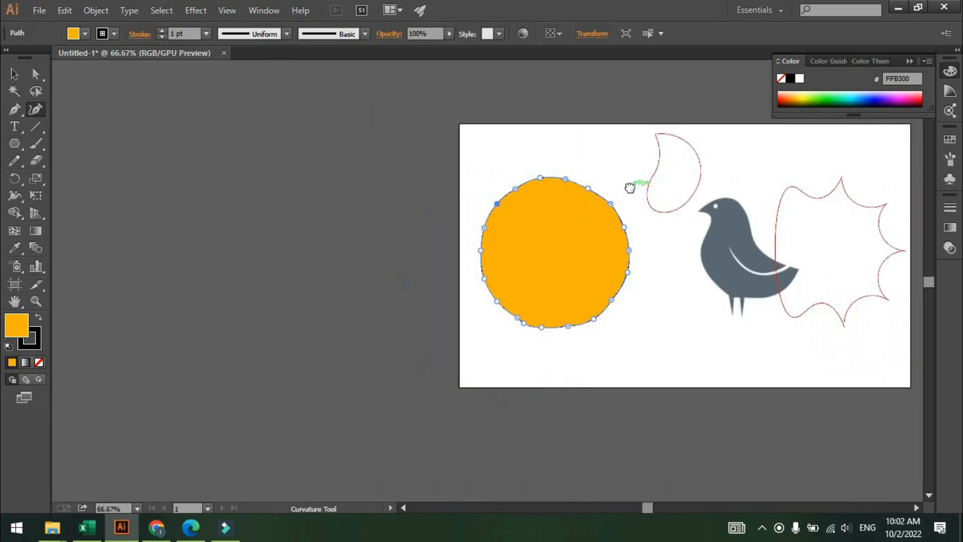
{"action": "left_click_drag", "start_coordinate": [753, 213], "coordinate": [456, 217]}
{"action": "scroll", "coordinate": [567, 220], "scroll_direction": "up", "scroll_amount": 1}
{"action": "scroll", "coordinate": [568, 220], "scroll_direction": "up", "scroll_amount": 1}
{"action": "scroll", "coordinate": [543, 219], "scroll_direction": "up", "scroll_amount": 1}
{"action": "scroll", "coordinate": [484, 221], "scroll_direction": "down", "scroll_amount": 1}
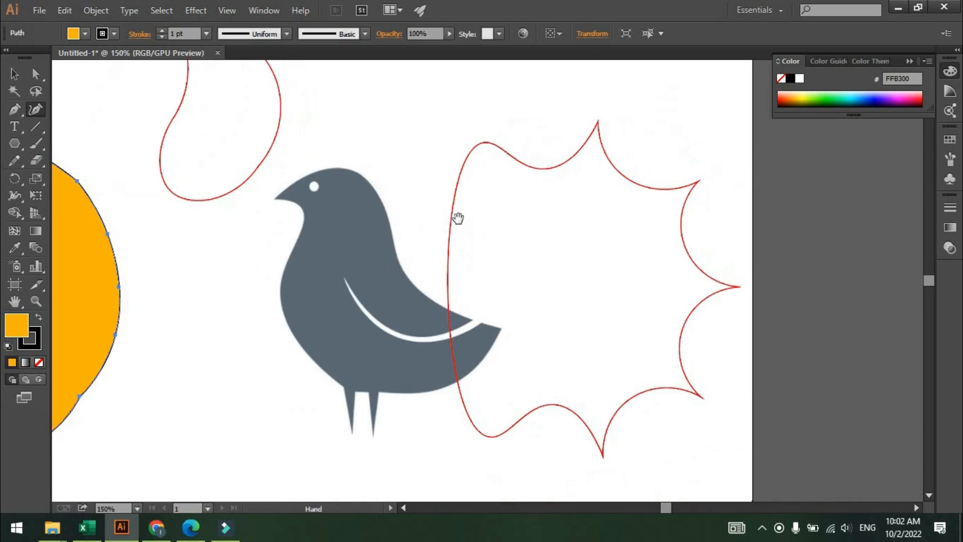
{"action": "key", "text": "v"}
{"action": "left_click_drag", "start_coordinate": [511, 114], "coordinate": [579, 187]}
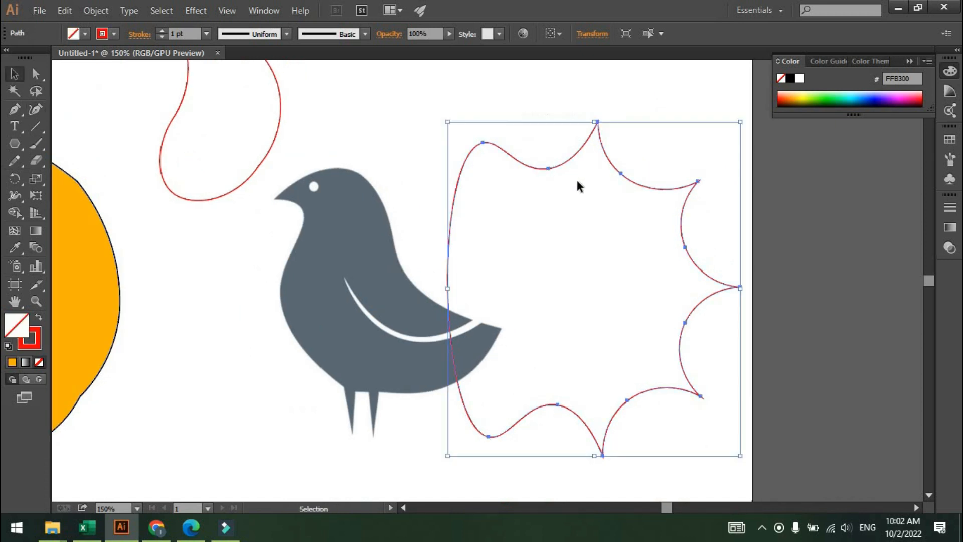
{"action": "key", "text": "Delete"}
Start tracing the bird with the Pen tool, placing anchors at the beak tip and the top of the head.
{"action": "scroll", "coordinate": [269, 194], "scroll_direction": "up", "scroll_amount": 1}
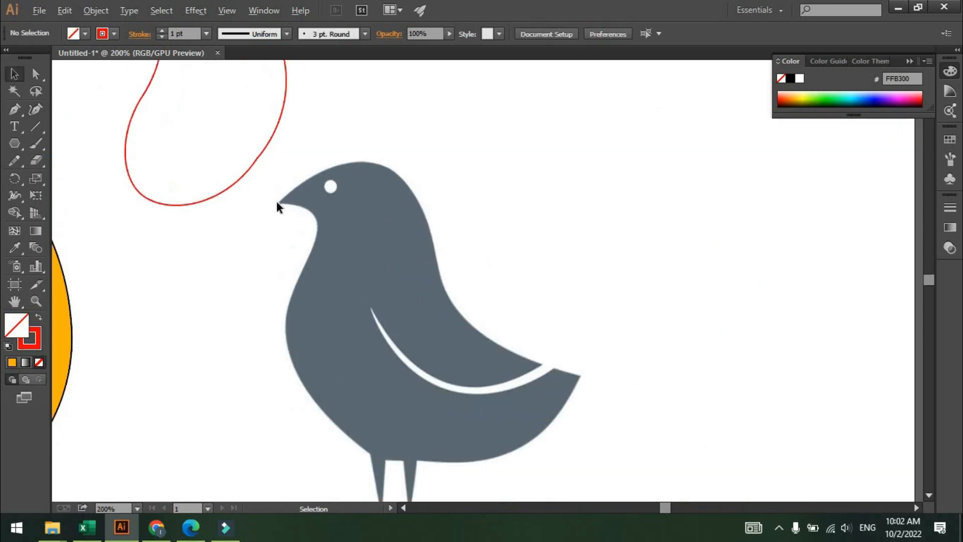
{"action": "scroll", "coordinate": [354, 189], "scroll_direction": "down", "scroll_amount": 1}
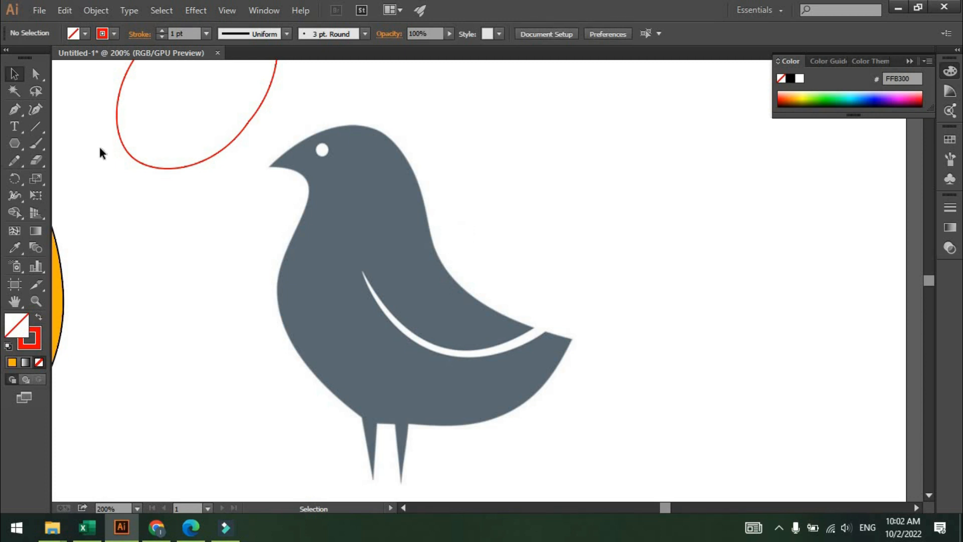
{"action": "left_click", "coordinate": [14, 108]}
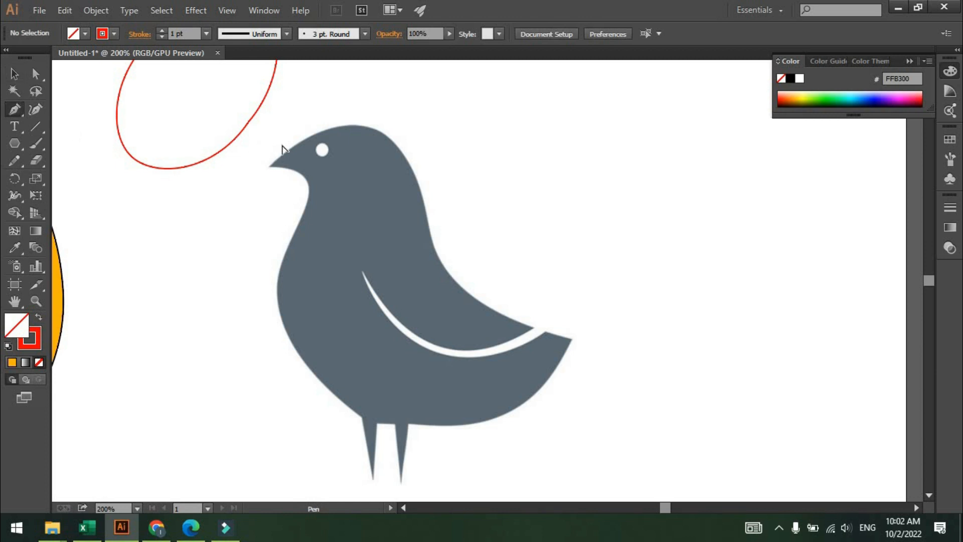
{"action": "scroll", "coordinate": [301, 145], "scroll_direction": "up", "scroll_amount": 2}
{"action": "left_click_drag", "start_coordinate": [304, 145], "coordinate": [236, 203]}
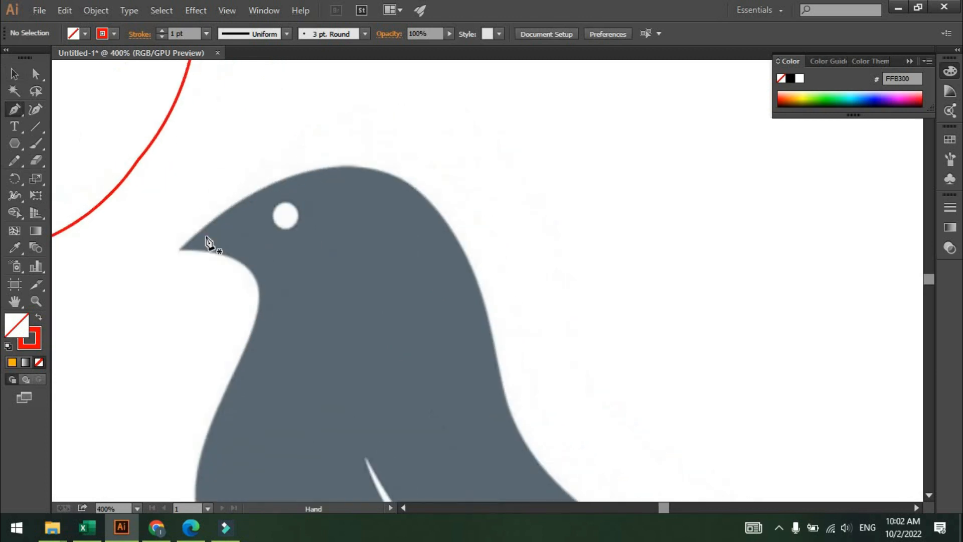
{"action": "left_click", "coordinate": [179, 249]}
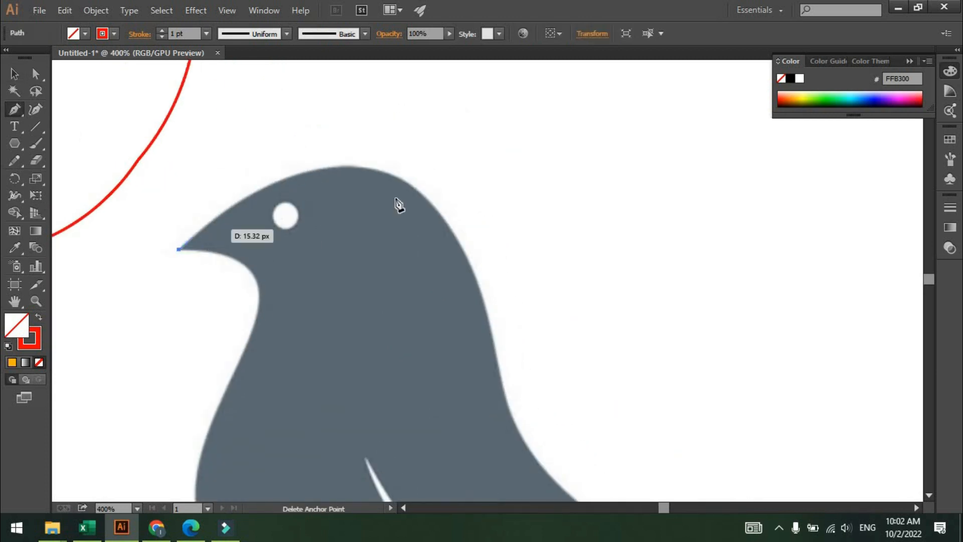
{"action": "left_click", "coordinate": [440, 215]}
Continue the Pen path down the bird's back to the notch above the tail.
{"action": "left_click_drag", "start_coordinate": [503, 316], "coordinate": [383, 206]}
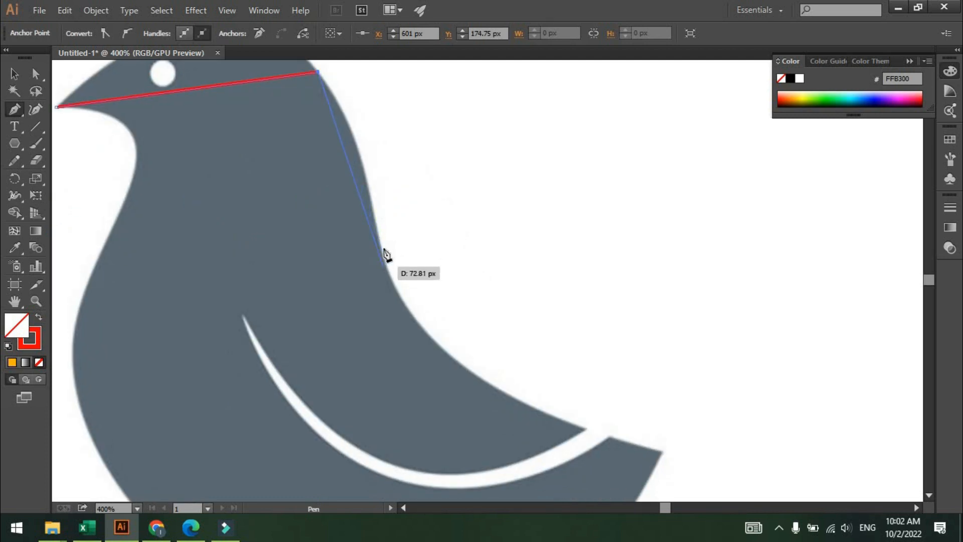
{"action": "left_click", "coordinate": [377, 228]}
{"action": "left_click_drag", "start_coordinate": [387, 247], "coordinate": [316, 204]}
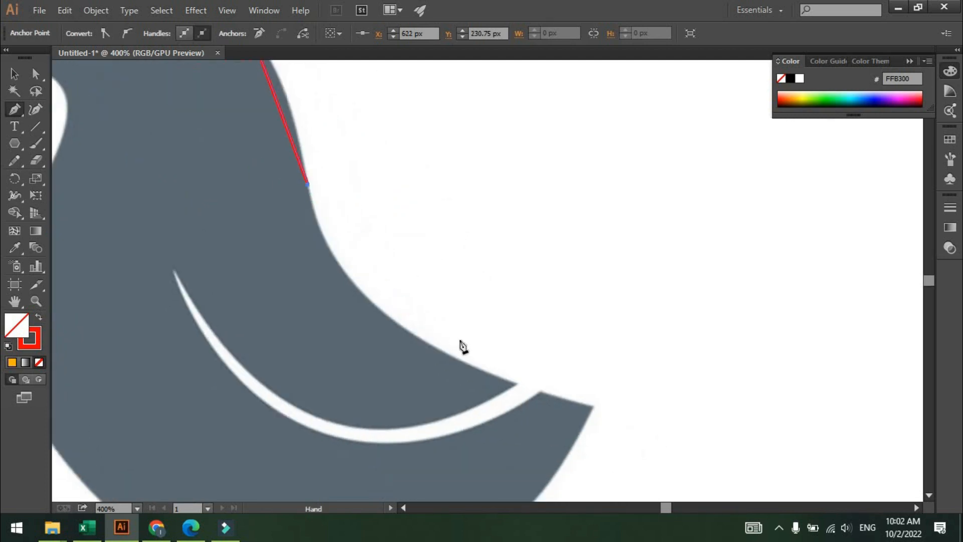
{"action": "left_click", "coordinate": [515, 383]}
Add a curved segment from the tail notch back to the wing stripe's inner tip.
{"action": "left_click_drag", "start_coordinate": [525, 396], "coordinate": [666, 384]}
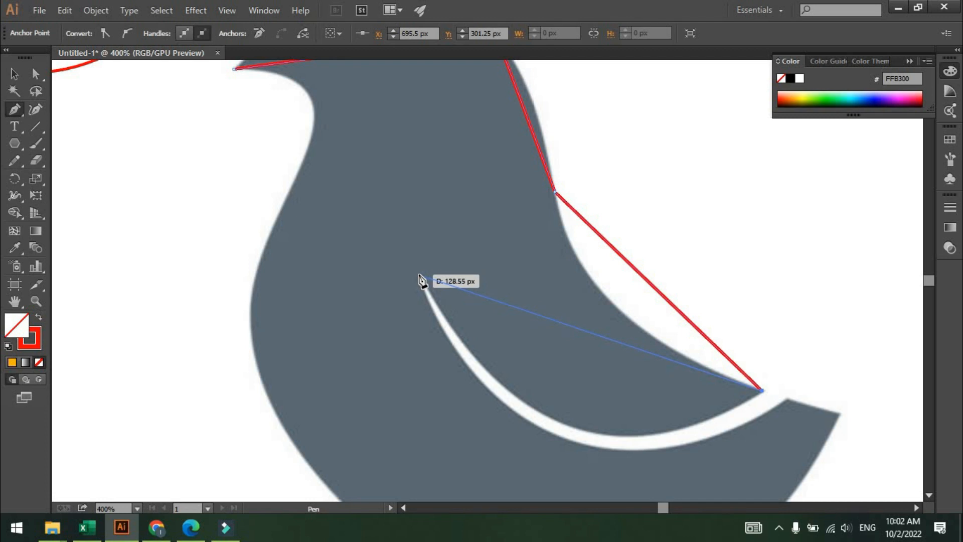
{"action": "left_click_drag", "start_coordinate": [420, 274], "coordinate": [407, 258]}
{"action": "left_click_drag", "start_coordinate": [299, 171], "coordinate": [298, 166]}
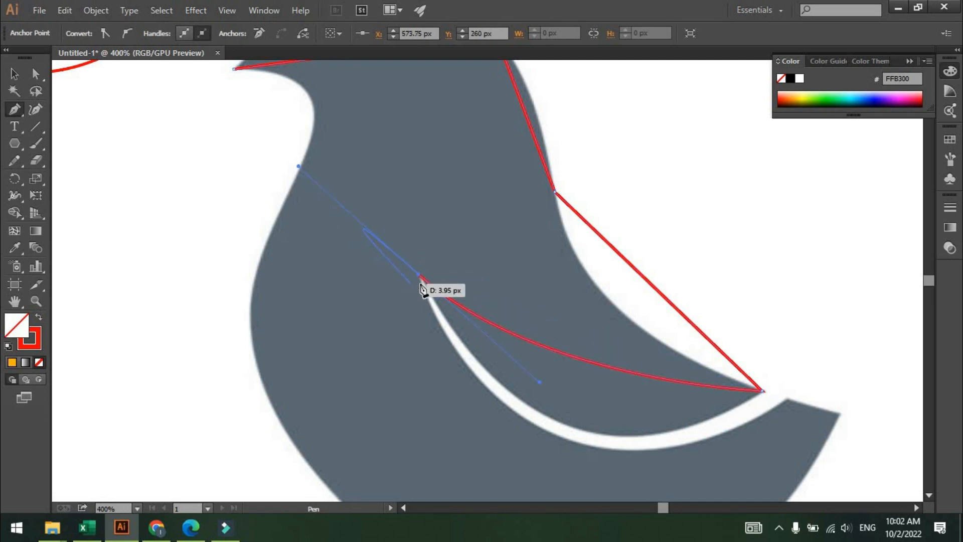
Extend the path back to the tail notch and out to the tail tip.
{"action": "left_click_drag", "start_coordinate": [499, 340], "coordinate": [249, 286]}
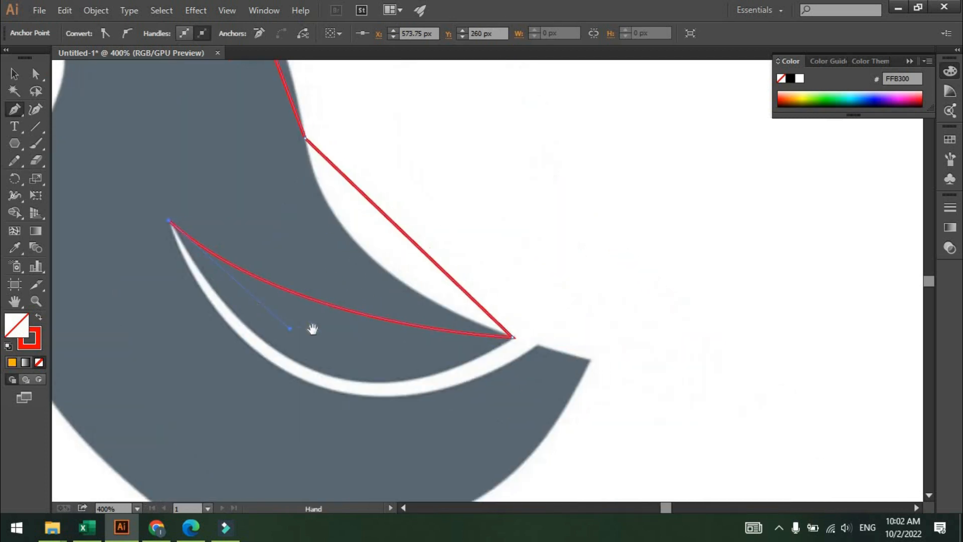
{"action": "left_click_drag", "start_coordinate": [389, 315], "coordinate": [355, 272]}
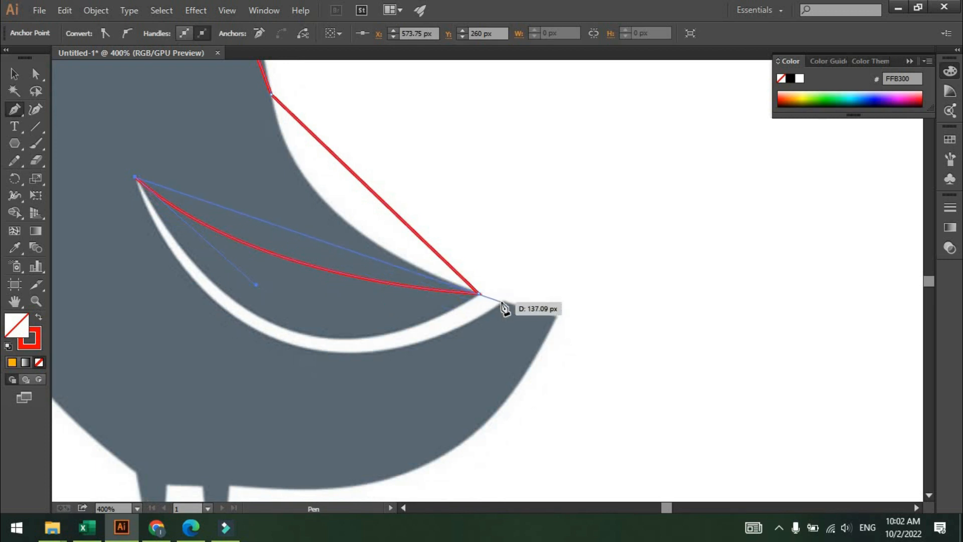
{"action": "left_click", "coordinate": [504, 302]}
{"action": "left_click_drag", "start_coordinate": [521, 297], "coordinate": [532, 237]}
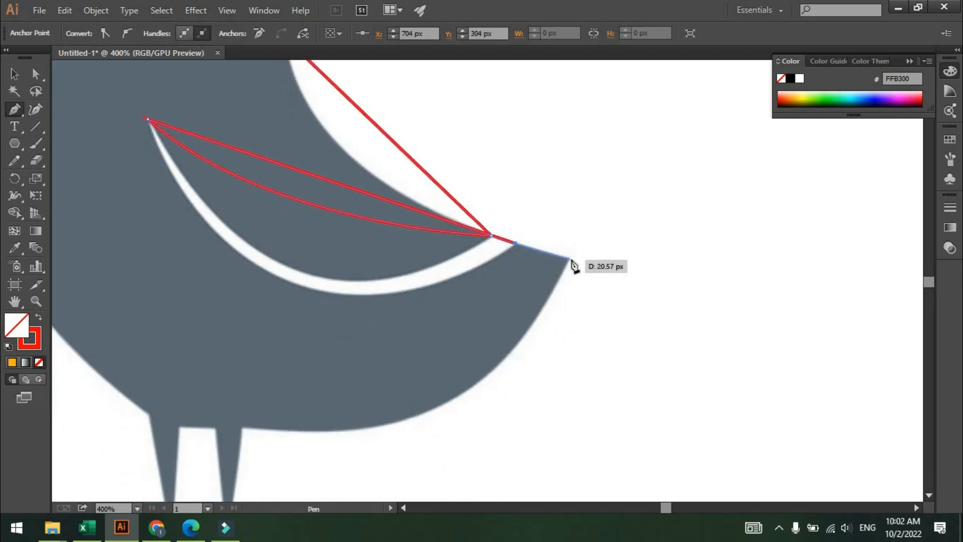
{"action": "left_click", "coordinate": [569, 258]}
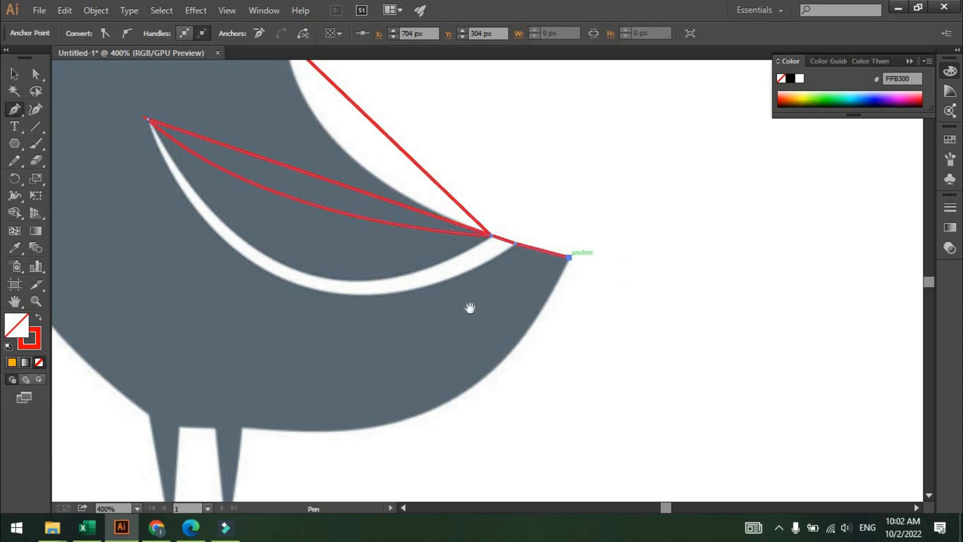
Continue the Pen path from the tail tip along the belly and around both legs, anchoring each leg's tip and inner top.
{"action": "left_click_drag", "start_coordinate": [550, 276], "coordinate": [696, 193]}
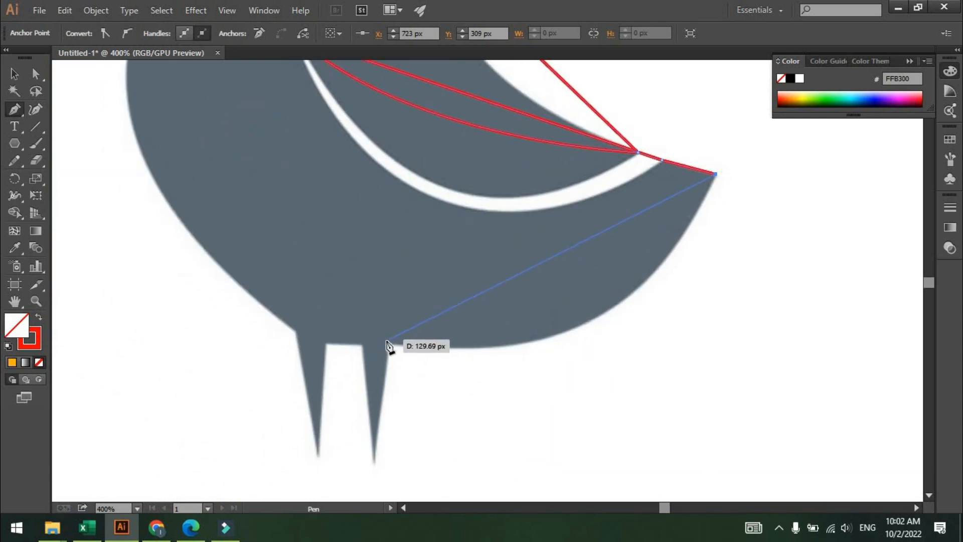
{"action": "left_click", "coordinate": [389, 345]}
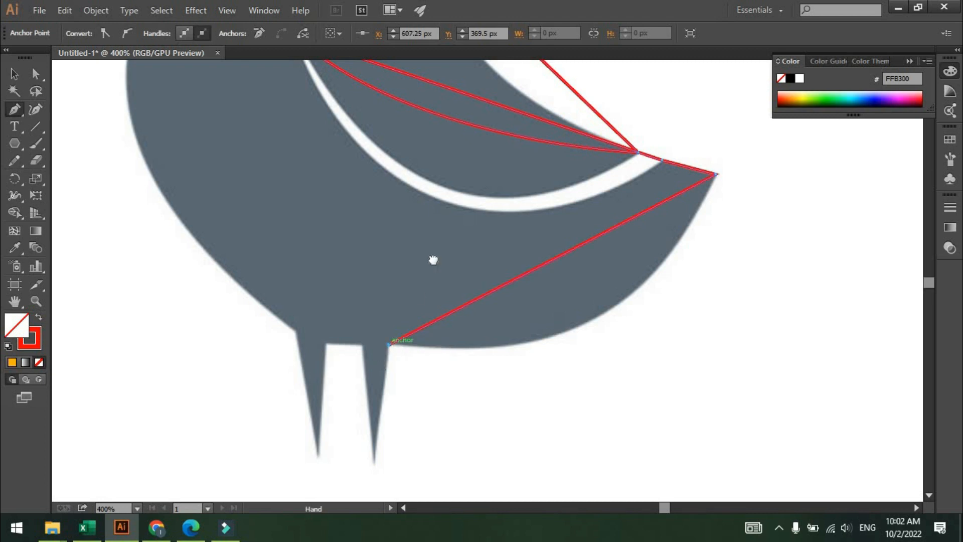
{"action": "left_click_drag", "start_coordinate": [432, 258], "coordinate": [483, 151]}
{"action": "left_click", "coordinate": [428, 360]}
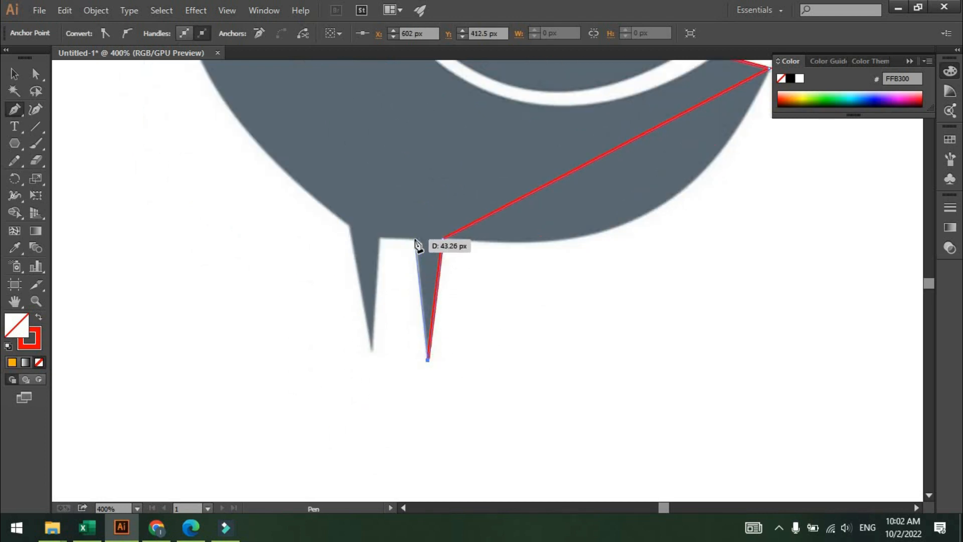
{"action": "left_click", "coordinate": [418, 241]}
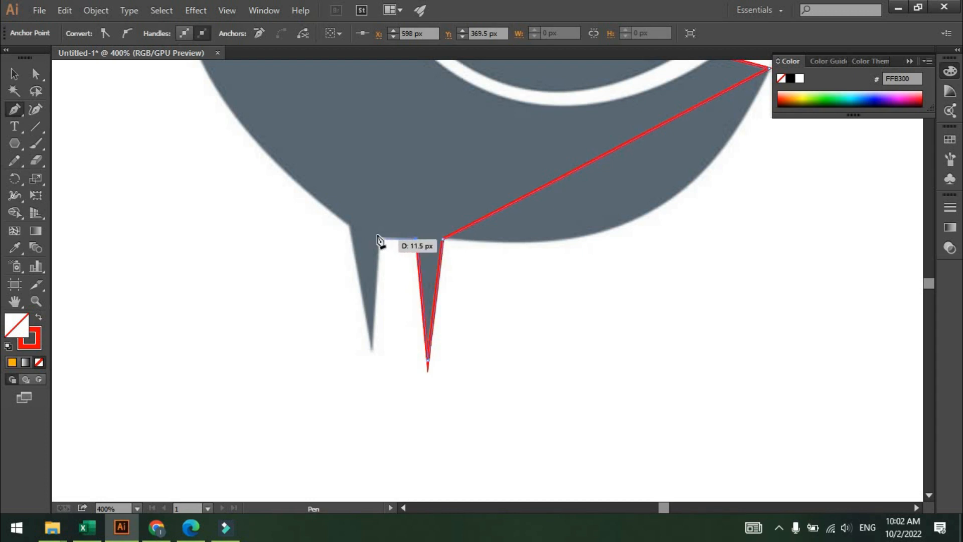
{"action": "left_click", "coordinate": [380, 236]}
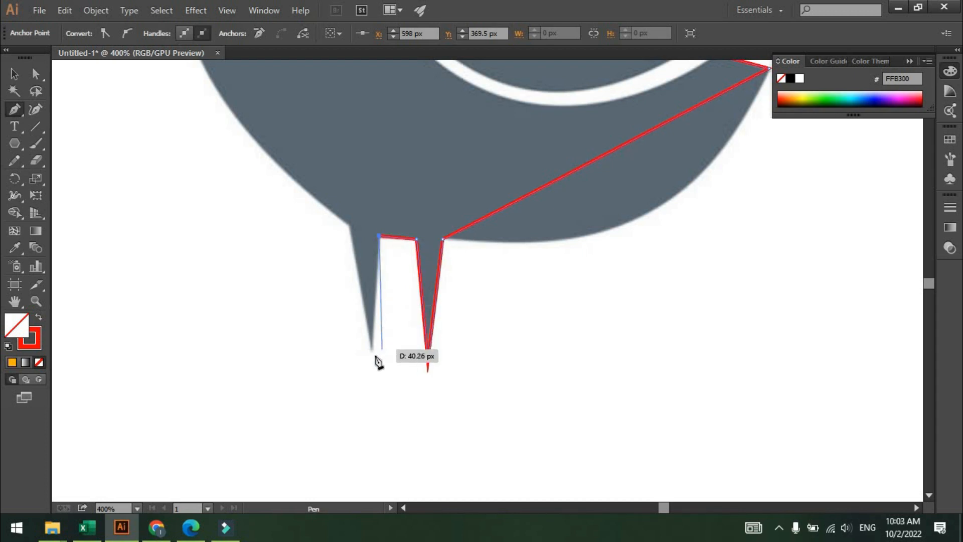
{"action": "left_click", "coordinate": [373, 361]}
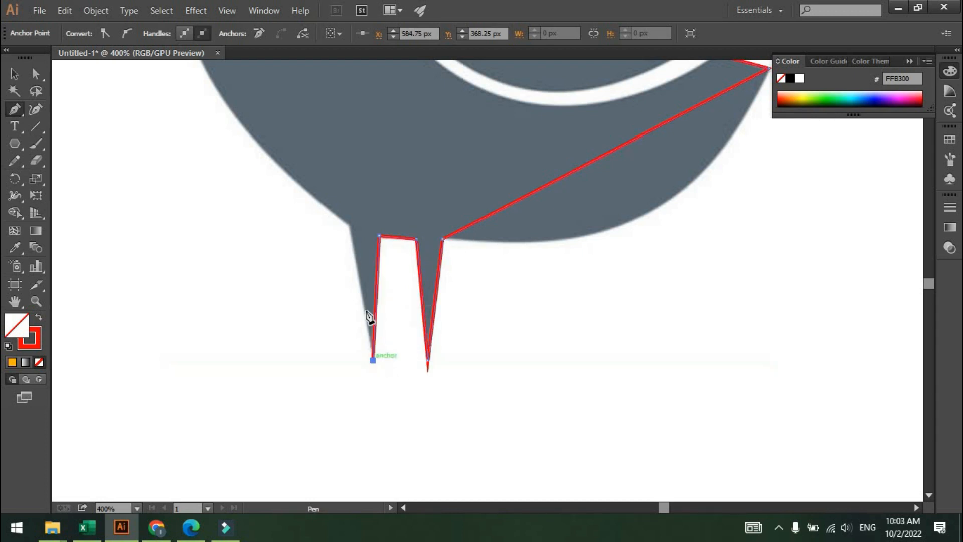
Add anchors up the front of the body, breast and throat, then close the path at the beak tip.
{"action": "left_click", "coordinate": [350, 225]}
{"action": "left_click_drag", "start_coordinate": [325, 185], "coordinate": [438, 328]}
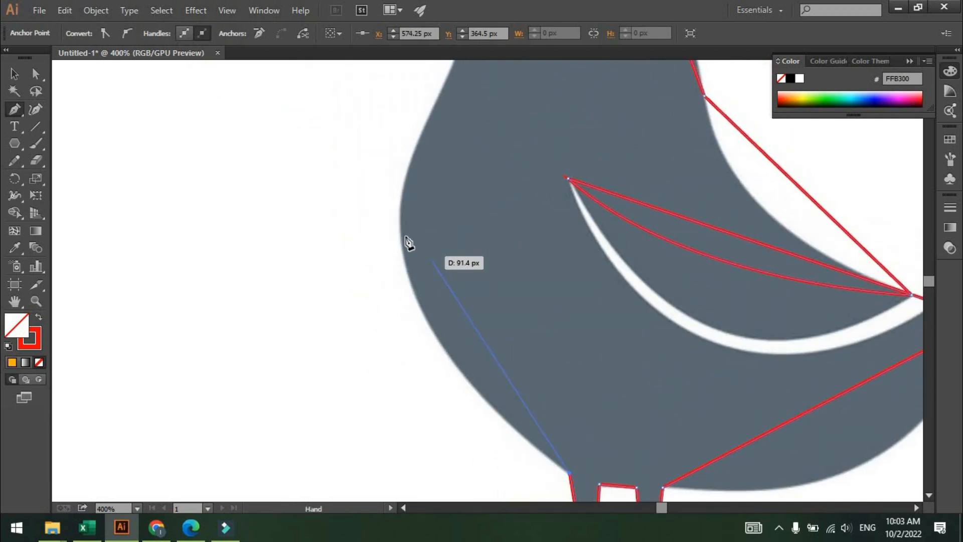
{"action": "left_click", "coordinate": [398, 234]}
{"action": "left_click_drag", "start_coordinate": [431, 189], "coordinate": [364, 413]}
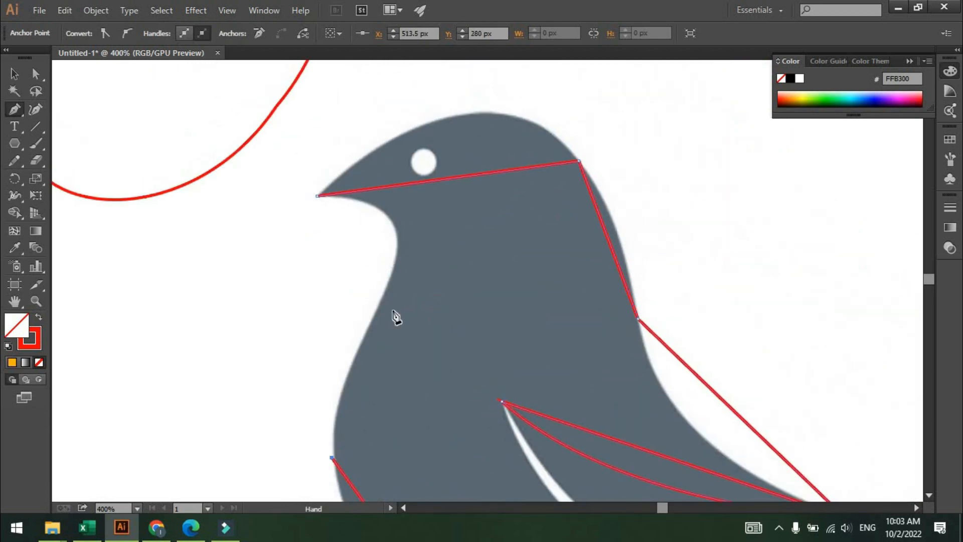
{"action": "left_click", "coordinate": [385, 287]}
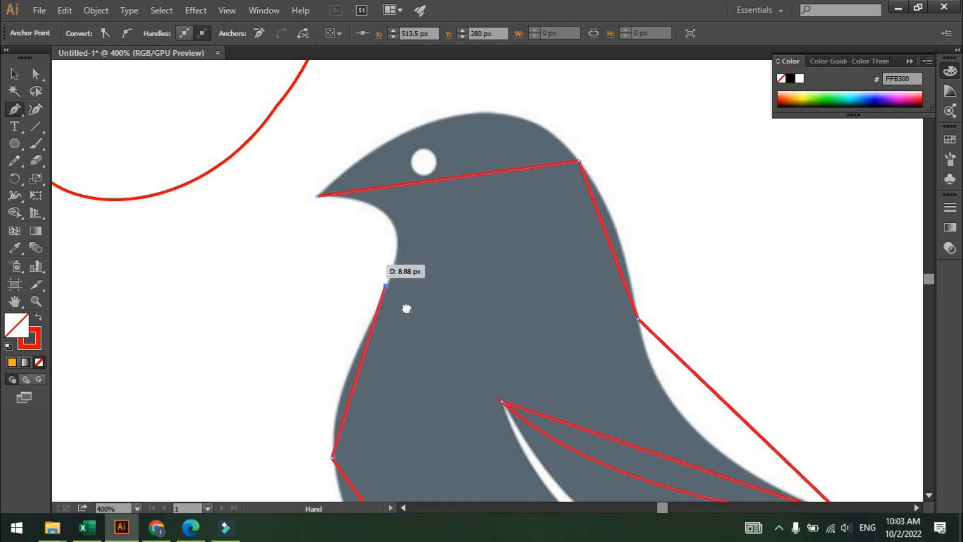
{"action": "left_click_drag", "start_coordinate": [332, 210], "coordinate": [443, 346]}
{"action": "left_click", "coordinate": [428, 332]}
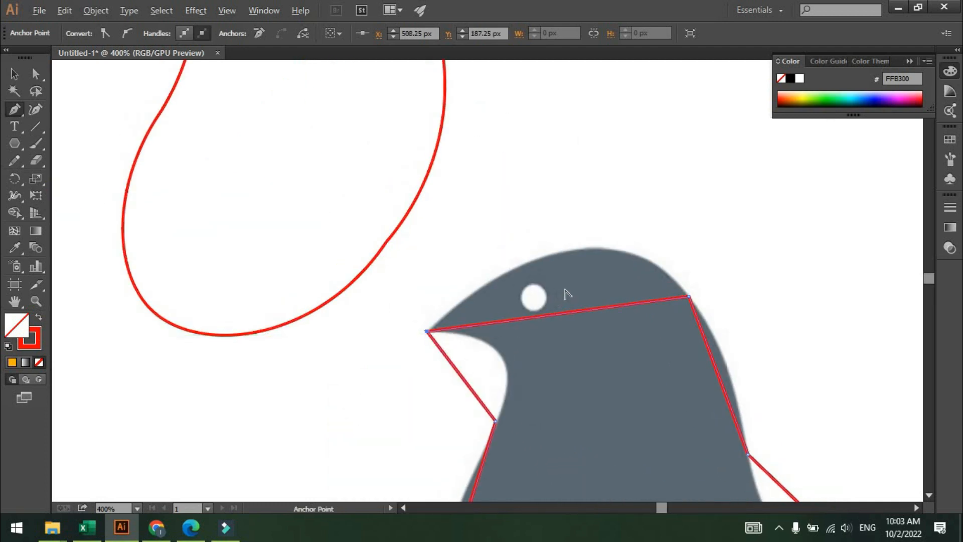
Switch to the Curvature tool and bend the top-of-head segment to follow the bird's head outline.
{"action": "scroll", "coordinate": [565, 290], "scroll_direction": "up", "scroll_amount": 2}
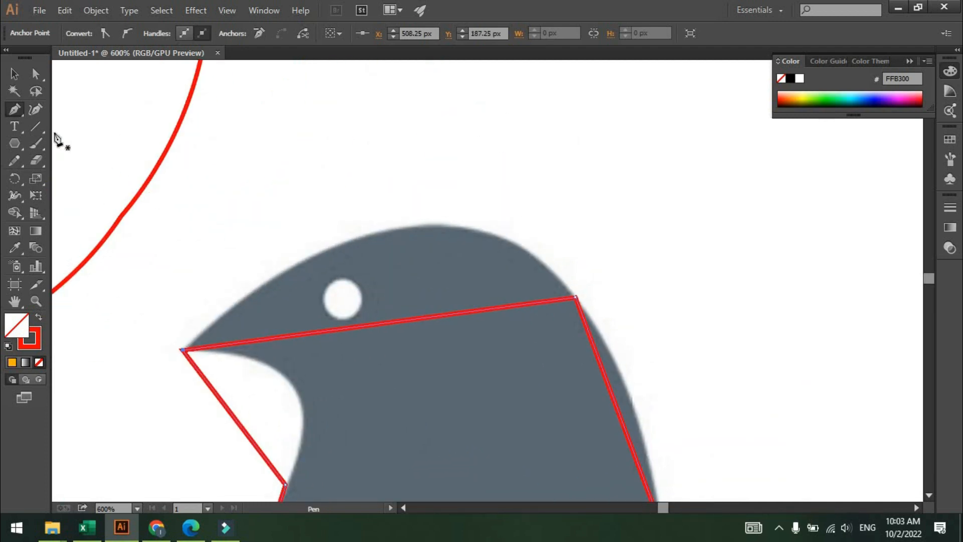
{"action": "left_click", "coordinate": [35, 110]}
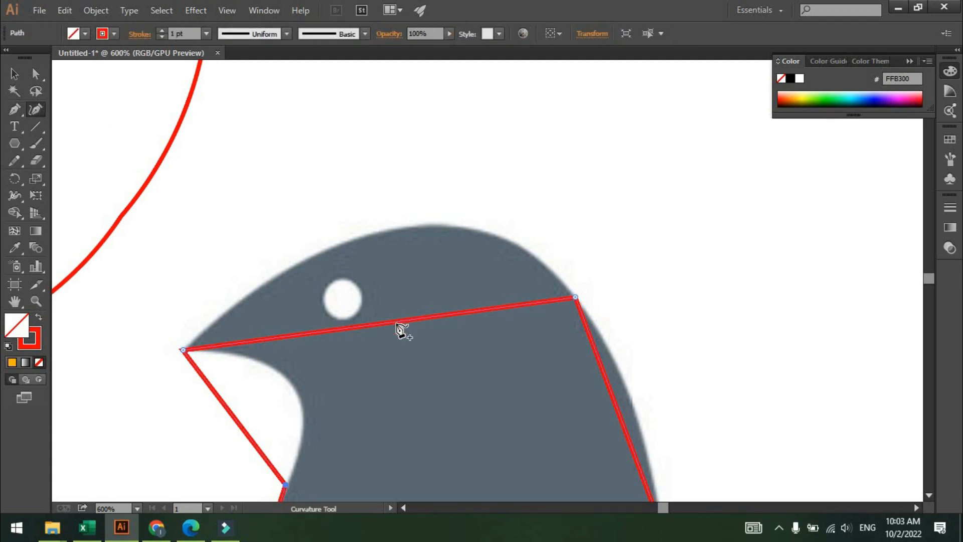
{"action": "mouse_move", "coordinate": [396, 323]}
{"action": "left_mouse_down"}
{"action": "mouse_move", "coordinate": [391, 260]}
{"action": "mouse_move", "coordinate": [402, 241]}
{"action": "mouse_move", "coordinate": [490, 232]}
{"action": "left_mouse_up"}
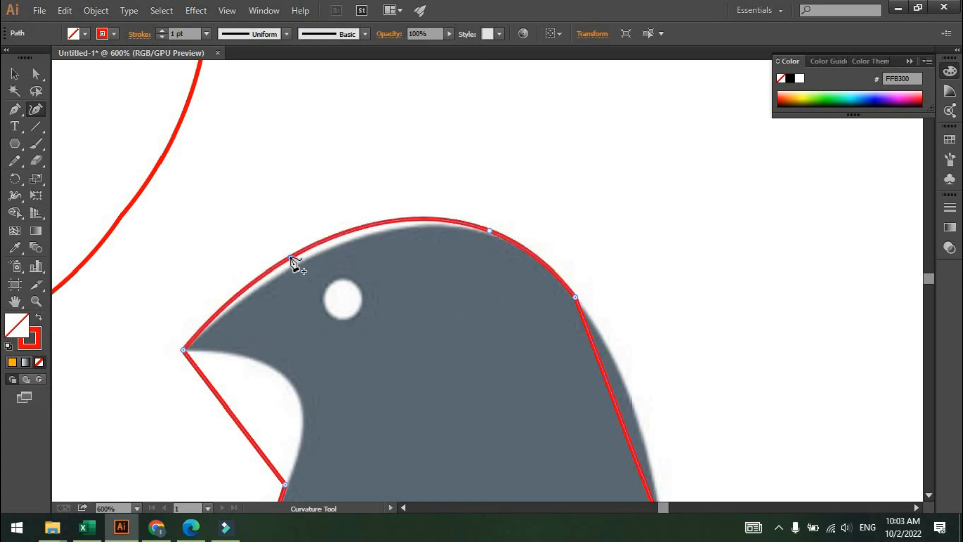
{"action": "left_click_drag", "start_coordinate": [292, 259], "coordinate": [302, 262]}
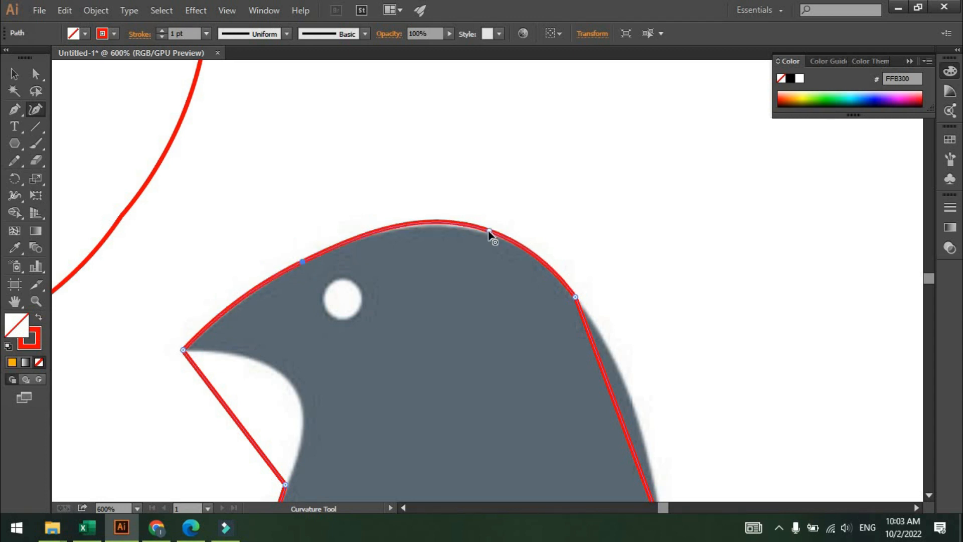
{"action": "mouse_move", "coordinate": [488, 231]}
{"action": "left_mouse_down"}
{"action": "mouse_move", "coordinate": [468, 231]}
{"action": "mouse_move", "coordinate": [497, 234]}
{"action": "left_mouse_up"}
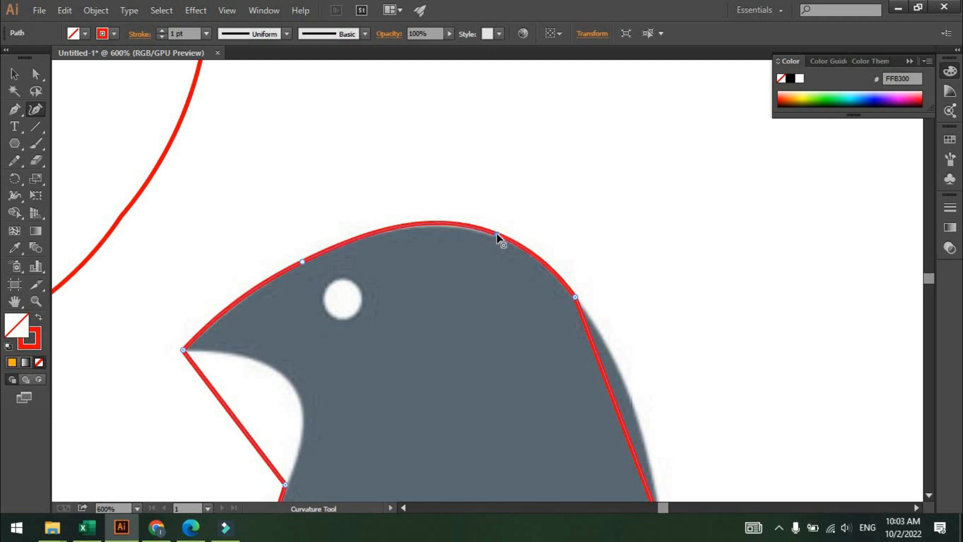
Curve the segment under the beak to follow the throat's inward curve.
{"action": "scroll", "coordinate": [458, 322], "scroll_direction": "down", "scroll_amount": 2}
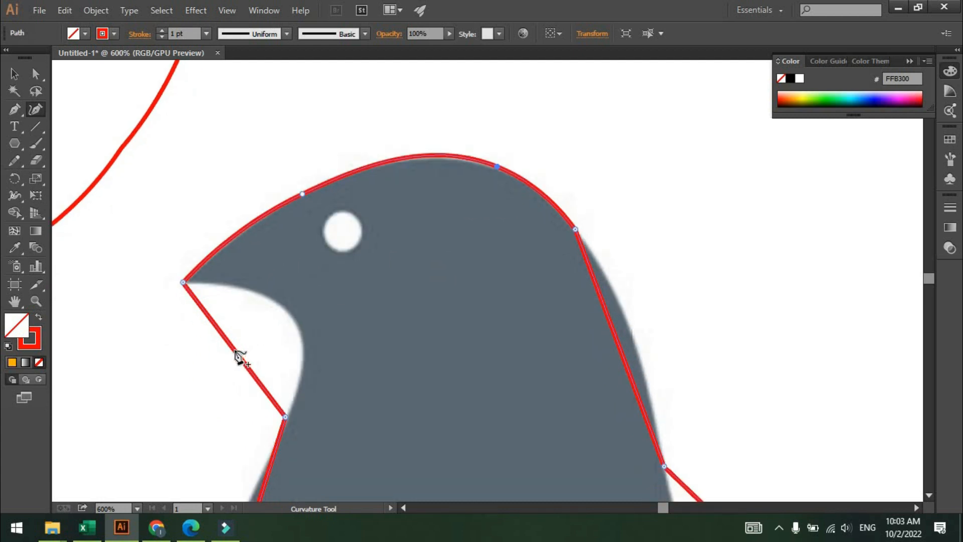
{"action": "mouse_move", "coordinate": [236, 353]}
{"action": "left_mouse_down"}
{"action": "mouse_move", "coordinate": [293, 314]}
{"action": "mouse_move", "coordinate": [236, 293]}
{"action": "left_mouse_up"}
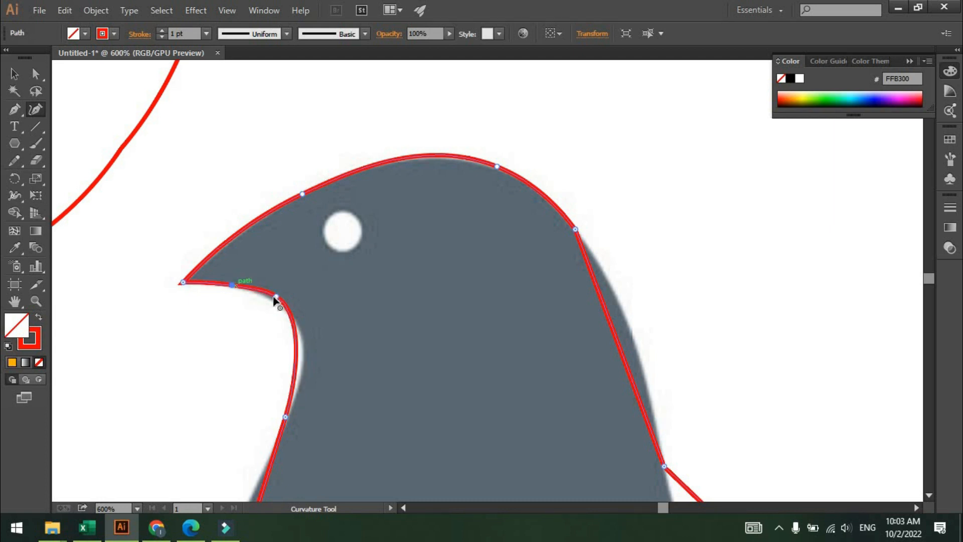
{"action": "left_click", "coordinate": [292, 317]}
Bend the back segment above the wing so it follows the bird's curved back.
{"action": "scroll", "coordinate": [501, 374], "scroll_direction": "down", "scroll_amount": 1}
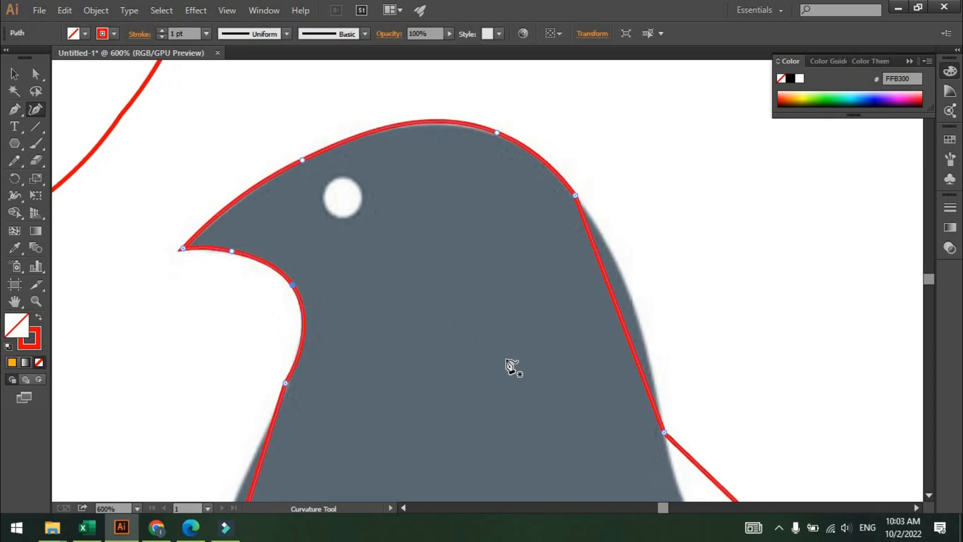
{"action": "scroll", "coordinate": [639, 302], "scroll_direction": "up", "scroll_amount": 1}
{"action": "left_click_drag", "start_coordinate": [651, 302], "coordinate": [254, 260]}
{"action": "scroll", "coordinate": [323, 330], "scroll_direction": "down", "scroll_amount": 3}
{"action": "left_click_drag", "start_coordinate": [422, 410], "coordinate": [350, 222]}
{"action": "scroll", "coordinate": [321, 241], "scroll_direction": "up", "scroll_amount": 1}
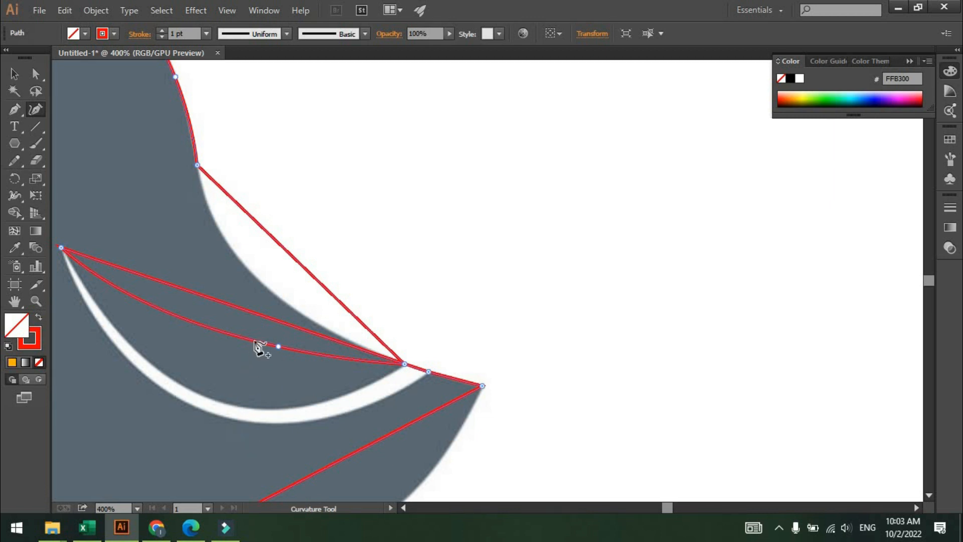
{"action": "scroll", "coordinate": [301, 258], "scroll_direction": "up", "scroll_amount": 1}
{"action": "left_click_drag", "start_coordinate": [295, 249], "coordinate": [455, 247]}
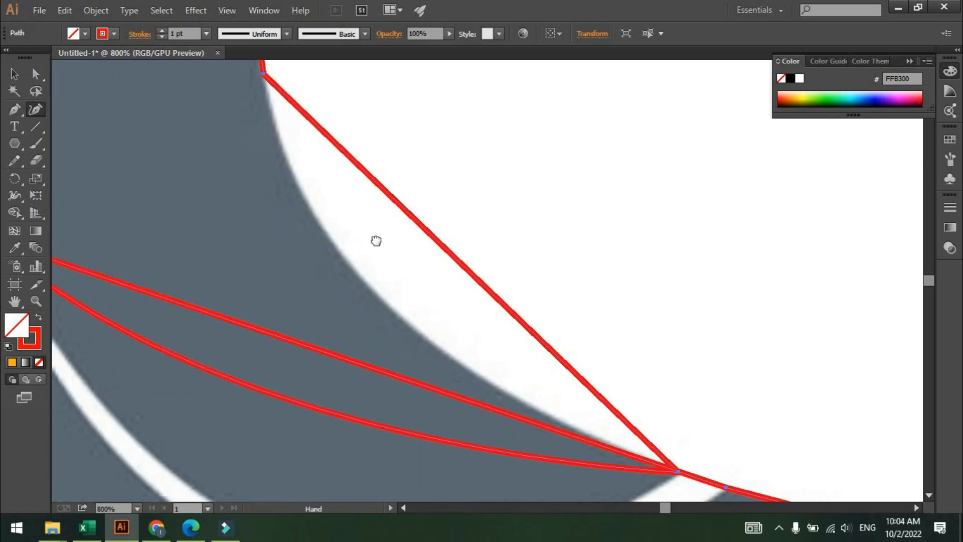
{"action": "left_click_drag", "start_coordinate": [376, 240], "coordinate": [291, 234]}
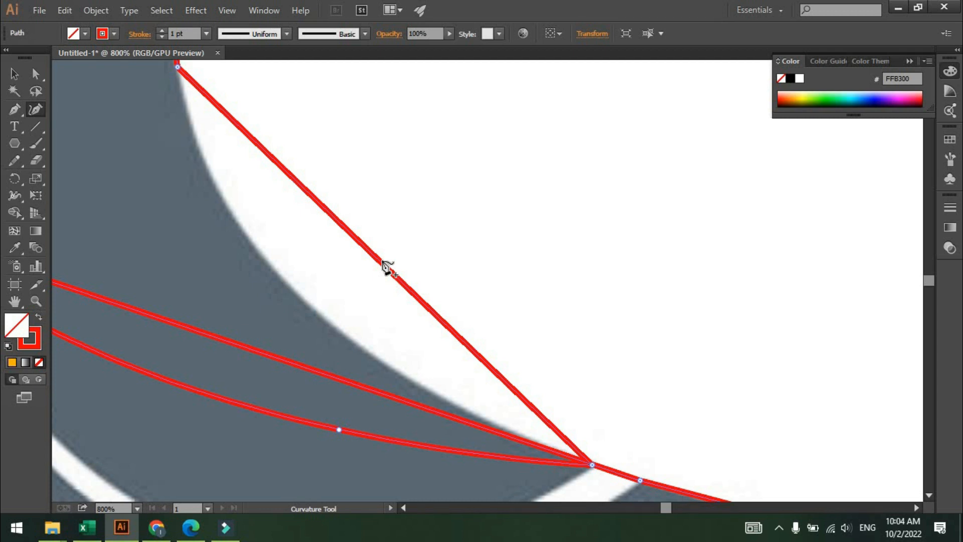
{"action": "left_click_drag", "start_coordinate": [380, 263], "coordinate": [254, 247]}
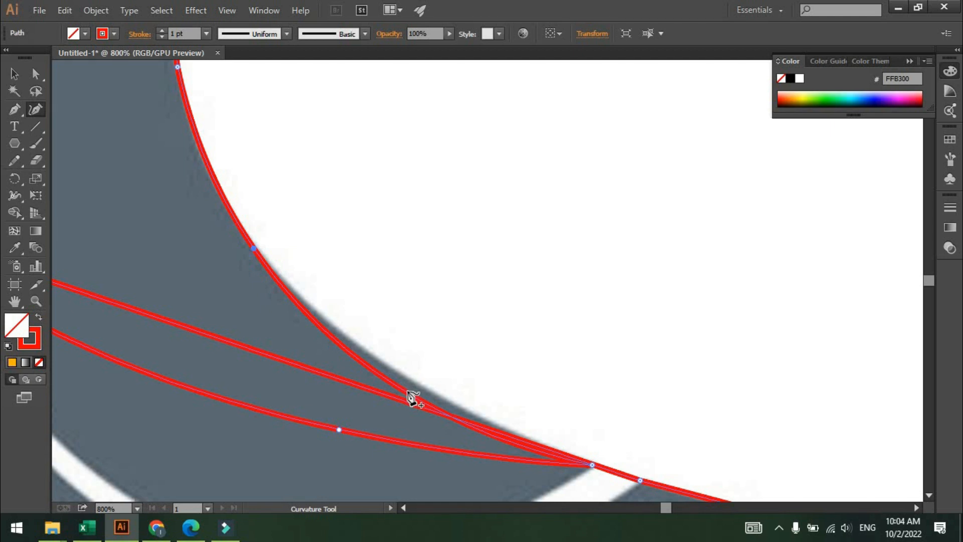
{"action": "left_click_drag", "start_coordinate": [411, 394], "coordinate": [415, 382]}
Curve the wing's lower edge to follow the white stripe beneath it.
{"action": "scroll", "coordinate": [554, 397], "scroll_direction": "down", "scroll_amount": 2}
{"action": "left_click_drag", "start_coordinate": [561, 353], "coordinate": [582, 258]}
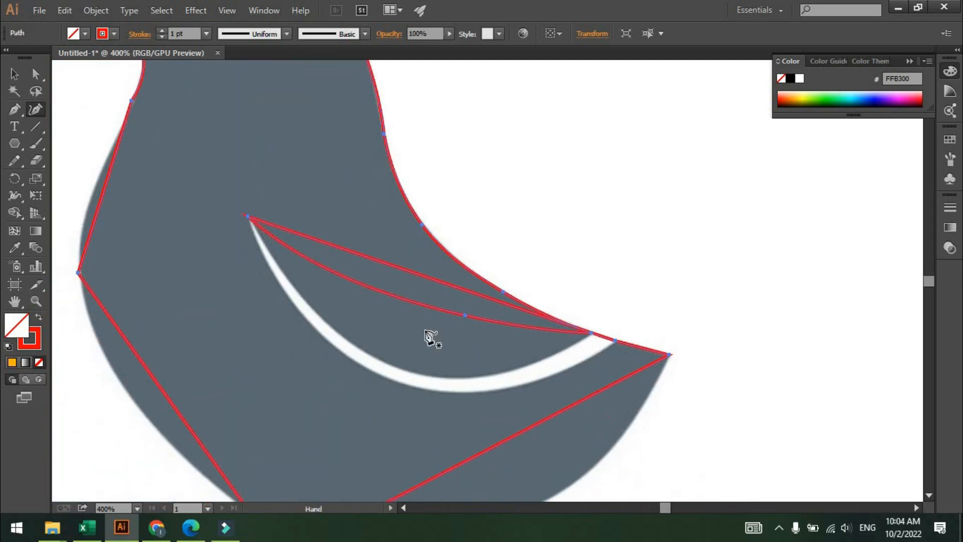
{"action": "scroll", "coordinate": [429, 332], "scroll_direction": "up", "scroll_amount": 1}
{"action": "left_click_drag", "start_coordinate": [421, 327], "coordinate": [439, 287]}
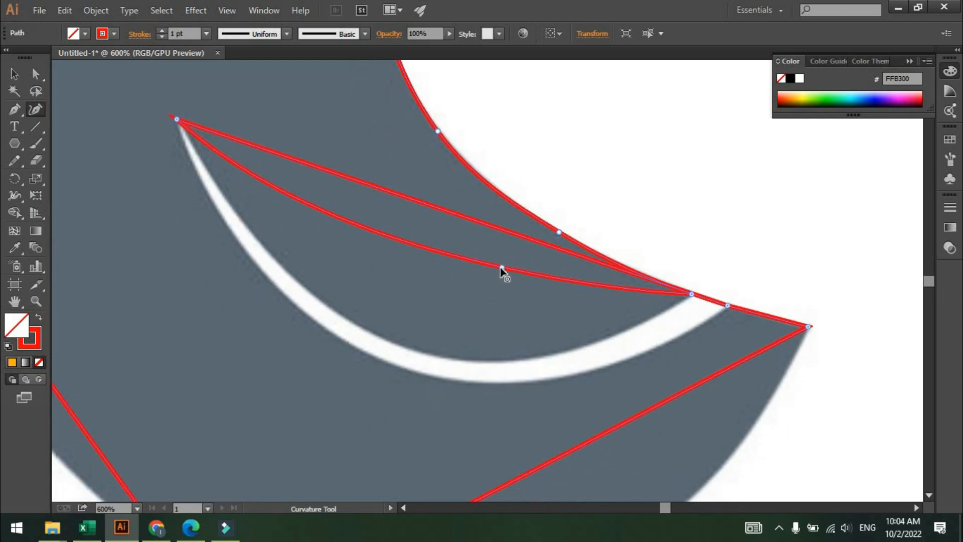
{"action": "left_click_drag", "start_coordinate": [501, 269], "coordinate": [500, 301]}
{"action": "left_click_drag", "start_coordinate": [485, 343], "coordinate": [496, 362]}
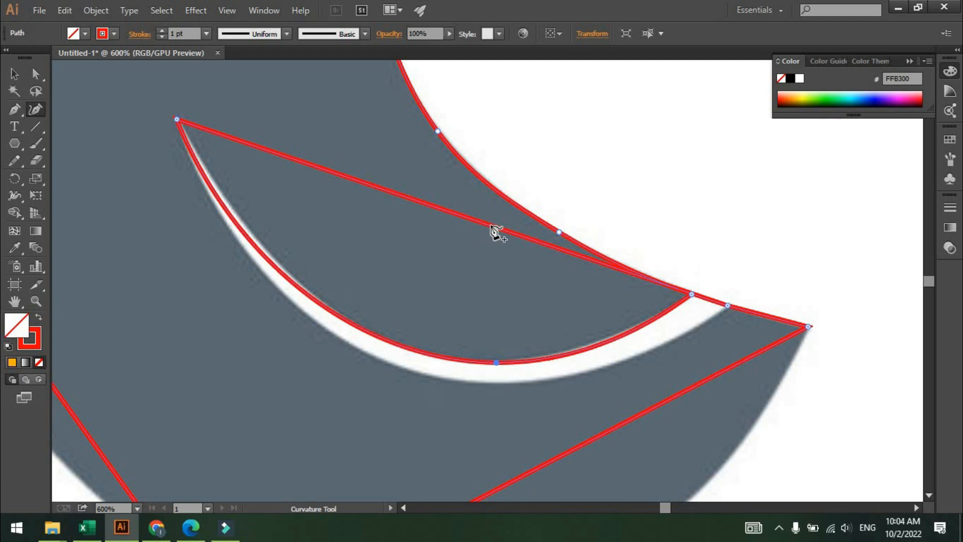
Reshape the wing's upper edge to follow the inside of the white stripe.
{"action": "scroll", "coordinate": [491, 226], "scroll_direction": "down", "scroll_amount": 1}
{"action": "left_click_drag", "start_coordinate": [489, 223], "coordinate": [500, 196]}
{"action": "left_click", "coordinate": [498, 193]}
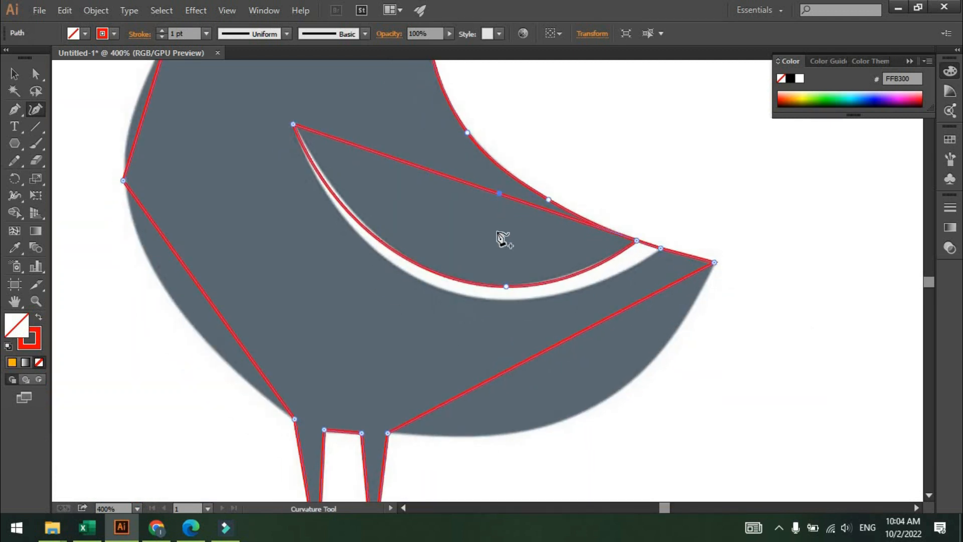
{"action": "left_click_drag", "start_coordinate": [501, 239], "coordinate": [469, 296]}
Curve the belly segment between the tail tip and the hind leg to match the rounded underside.
{"action": "scroll", "coordinate": [540, 331], "scroll_direction": "down", "scroll_amount": 1}
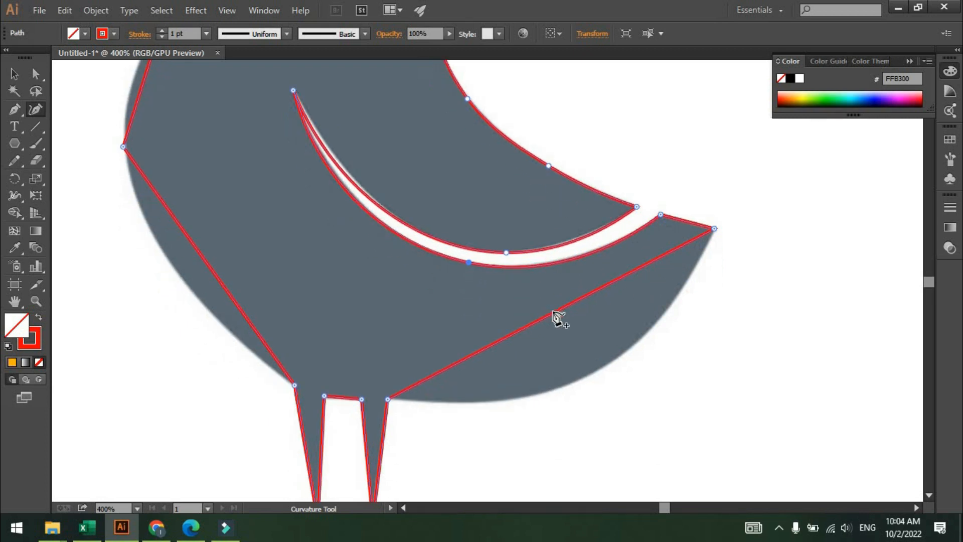
{"action": "left_click_drag", "start_coordinate": [555, 312], "coordinate": [601, 369]}
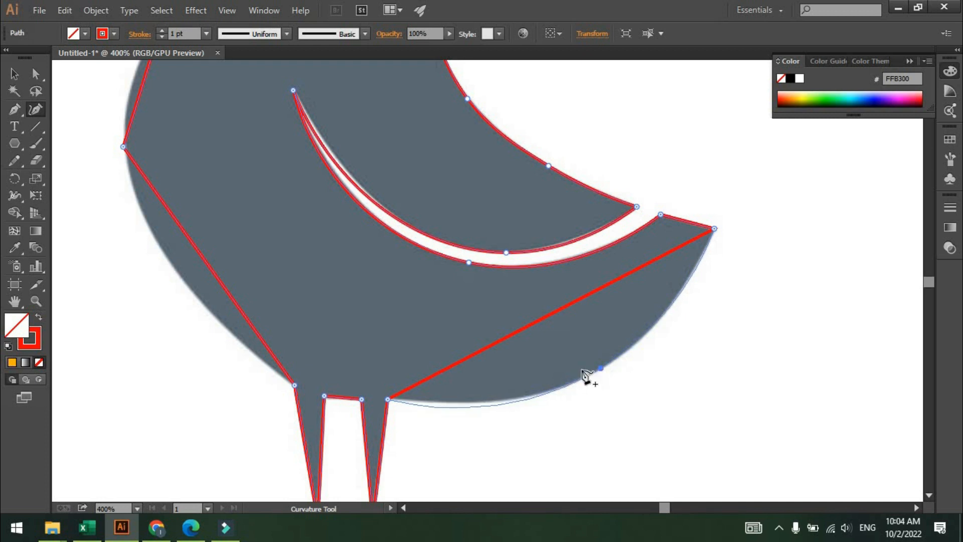
{"action": "left_click_drag", "start_coordinate": [470, 407], "coordinate": [483, 403]}
Curve the lower front body edge leading down to the front leg.
{"action": "scroll", "coordinate": [376, 375], "scroll_direction": "down", "scroll_amount": 1}
{"action": "left_click_drag", "start_coordinate": [368, 377], "coordinate": [484, 349]}
{"action": "scroll", "coordinate": [363, 296], "scroll_direction": "up", "scroll_amount": 1}
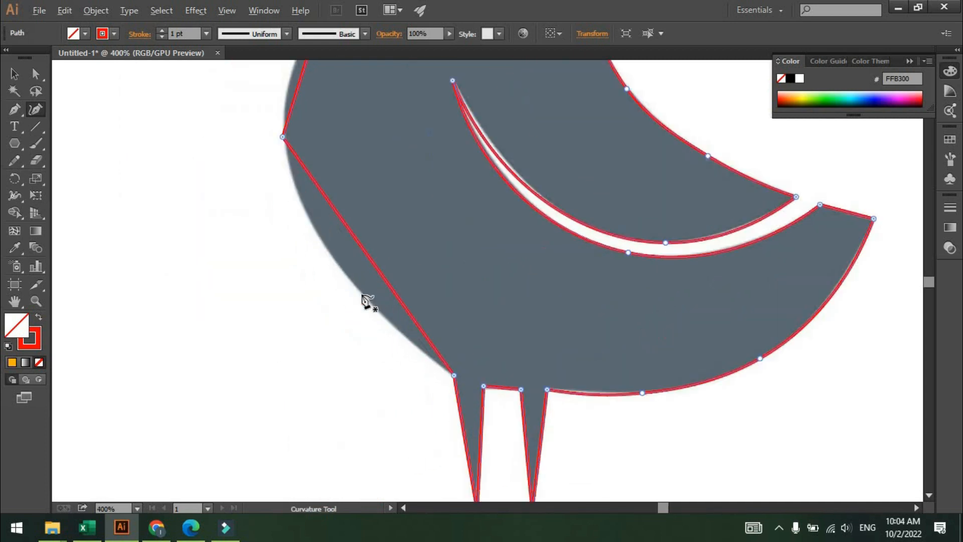
{"action": "left_click_drag", "start_coordinate": [393, 307], "coordinate": [471, 363]}
{"action": "left_click_drag", "start_coordinate": [449, 315], "coordinate": [411, 314]}
{"action": "scroll", "coordinate": [467, 366], "scroll_direction": "up", "scroll_amount": 2}
{"action": "left_click_drag", "start_coordinate": [467, 366], "coordinate": [312, 263]}
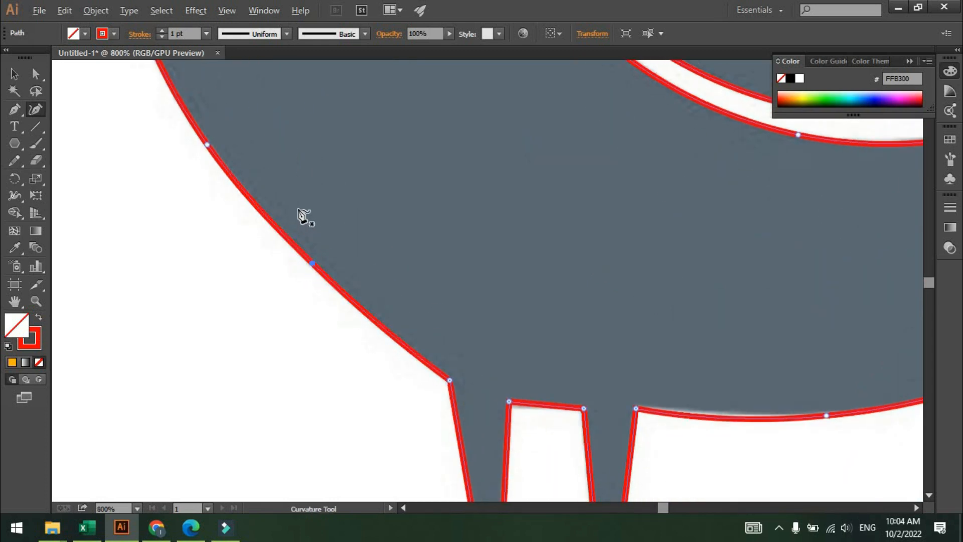
Bend the breast and throat segments to follow the bird's chest outline, adding a point where needed.
{"action": "scroll", "coordinate": [301, 213], "scroll_direction": "down", "scroll_amount": 1}
{"action": "left_click_drag", "start_coordinate": [337, 215], "coordinate": [426, 381]}
{"action": "left_click_drag", "start_coordinate": [326, 205], "coordinate": [441, 416]}
{"action": "left_click_drag", "start_coordinate": [390, 324], "coordinate": [387, 345]}
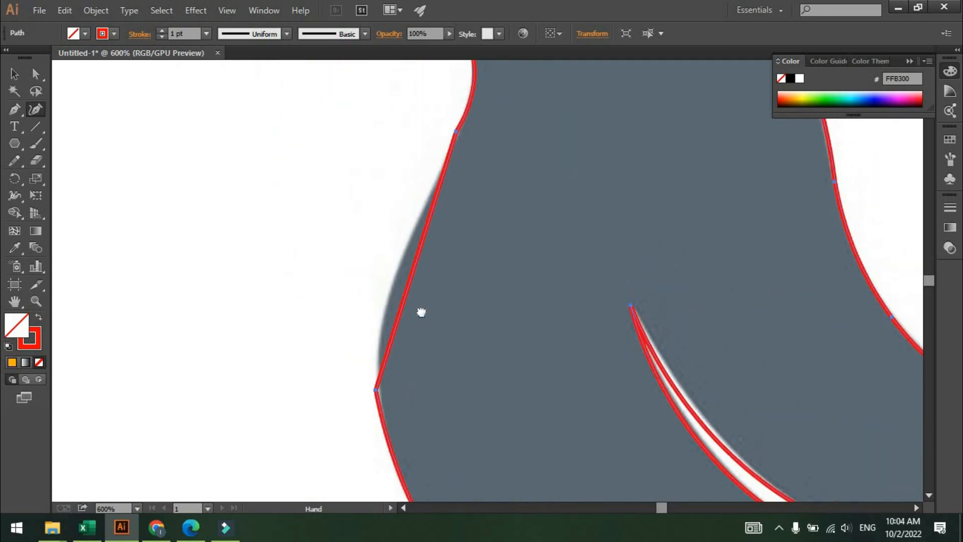
{"action": "left_click_drag", "start_coordinate": [421, 312], "coordinate": [414, 355]}
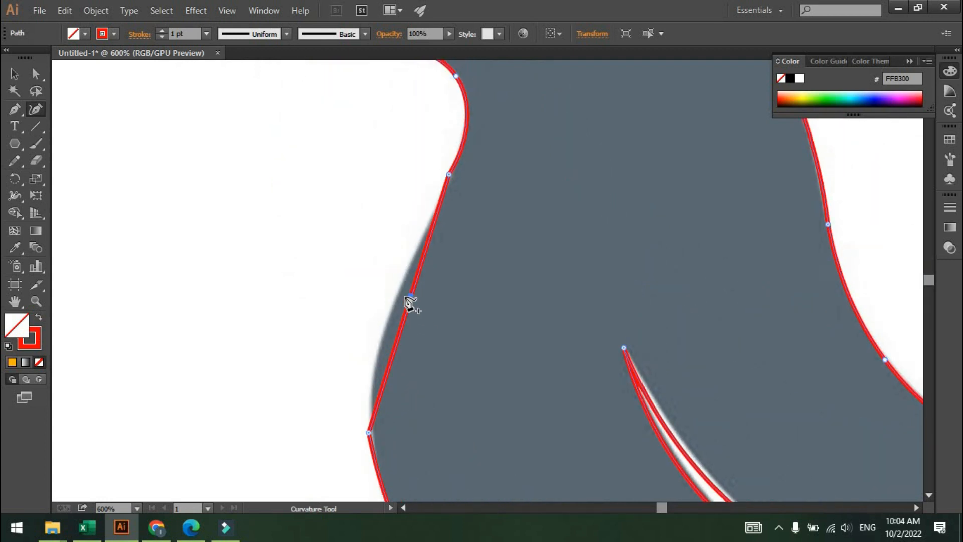
{"action": "left_click_drag", "start_coordinate": [408, 297], "coordinate": [391, 298]}
{"action": "scroll", "coordinate": [426, 231], "scroll_direction": "down", "scroll_amount": 2}
{"action": "left_click_drag", "start_coordinate": [410, 266], "coordinate": [411, 279]}
{"action": "scroll", "coordinate": [411, 279], "scroll_direction": "up", "scroll_amount": 2}
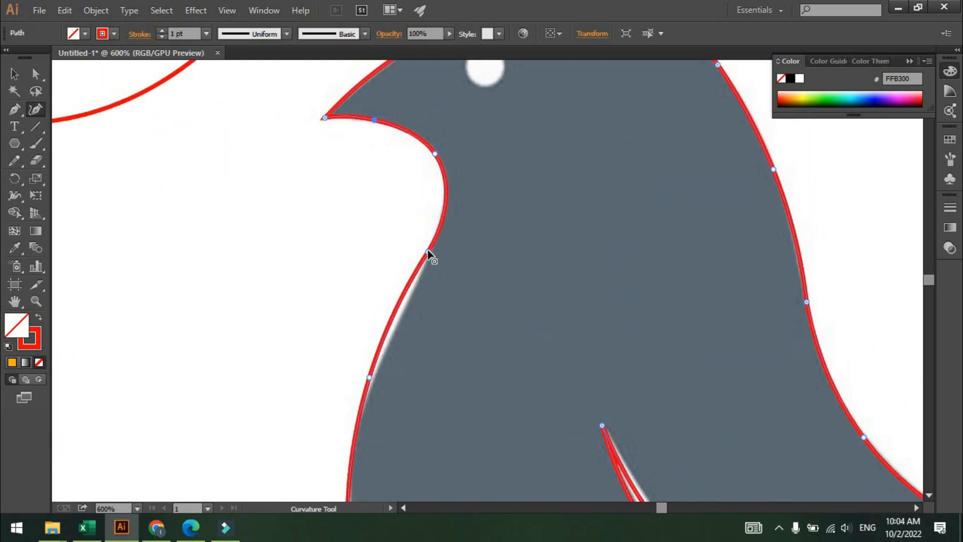
{"action": "left_click", "coordinate": [402, 307]}
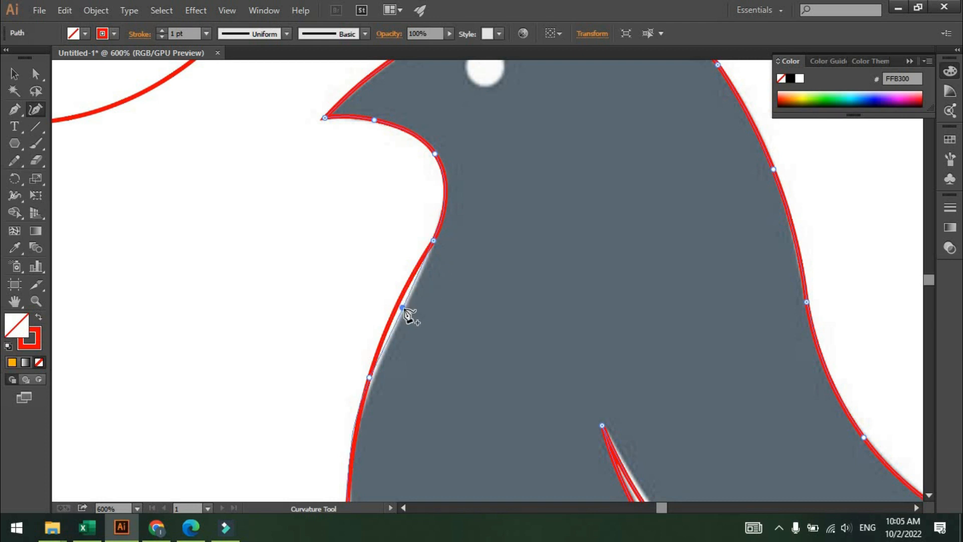
{"action": "scroll", "coordinate": [394, 285], "scroll_direction": "down", "scroll_amount": 1}
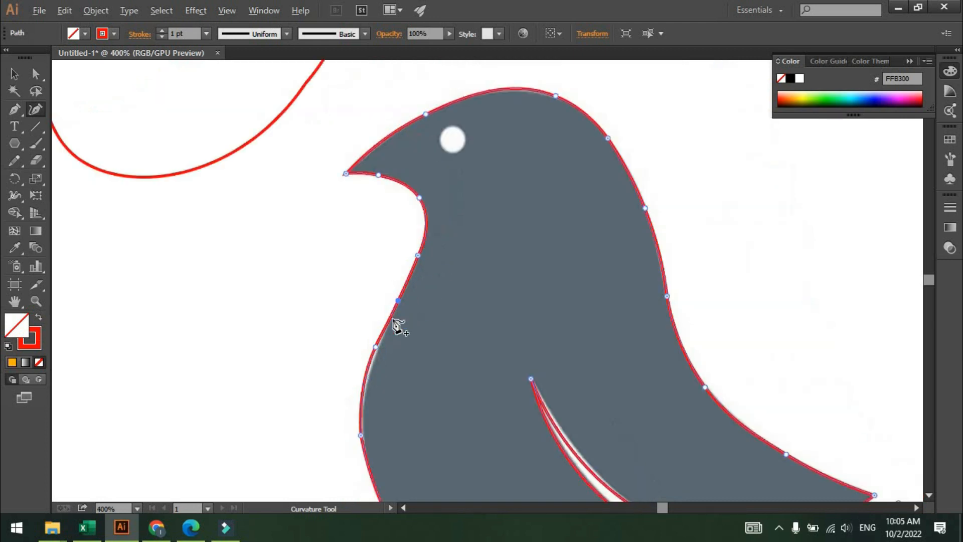
Add an anchor point on the lower chest edge, then select the whole bird shape.
{"action": "left_click", "coordinate": [376, 347]}
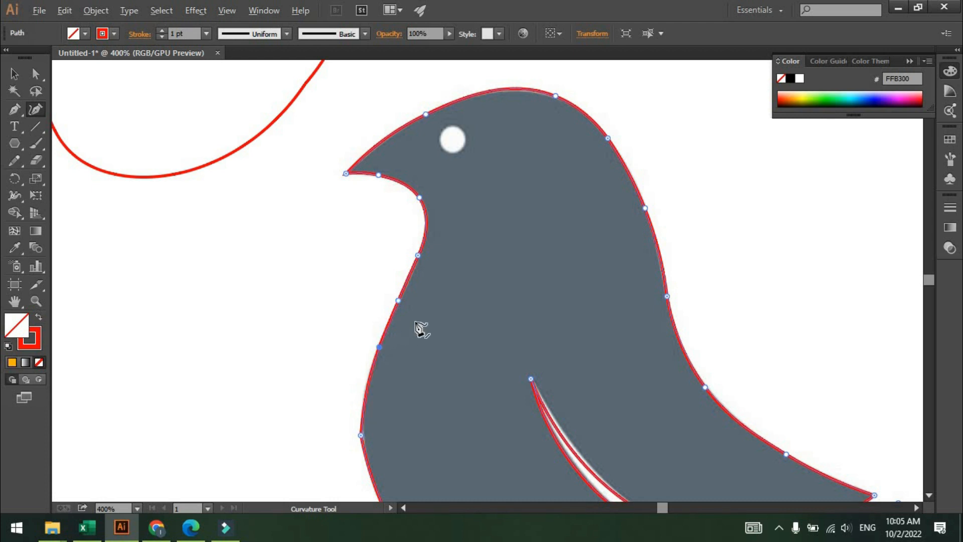
{"action": "scroll", "coordinate": [421, 326], "scroll_direction": "down", "scroll_amount": 3}
{"action": "key", "text": "v"}
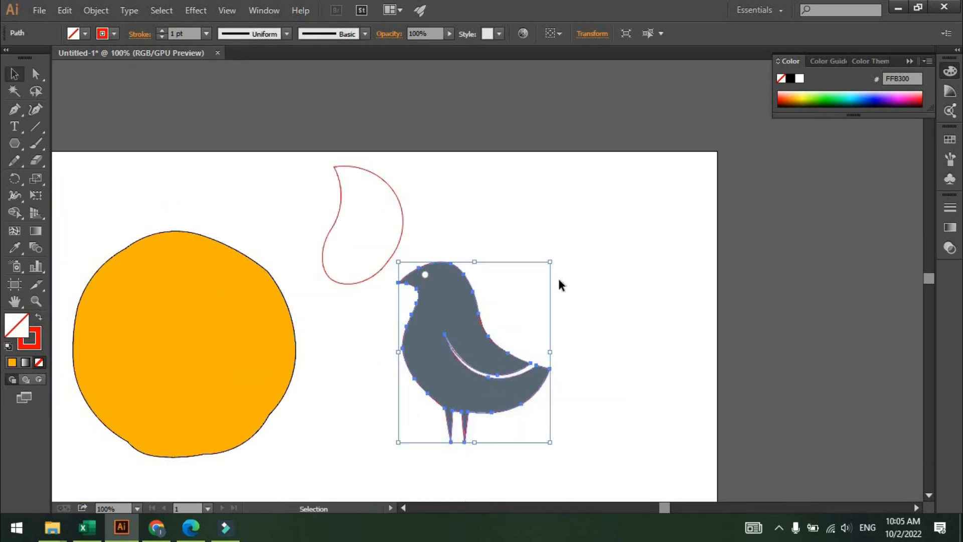
{"action": "left_click", "coordinate": [558, 275]}
{"action": "left_click", "coordinate": [477, 316]}
{"action": "scroll", "coordinate": [425, 273], "scroll_direction": "up", "scroll_amount": 4}
{"action": "left_click_drag", "start_coordinate": [412, 251], "coordinate": [413, 250]}
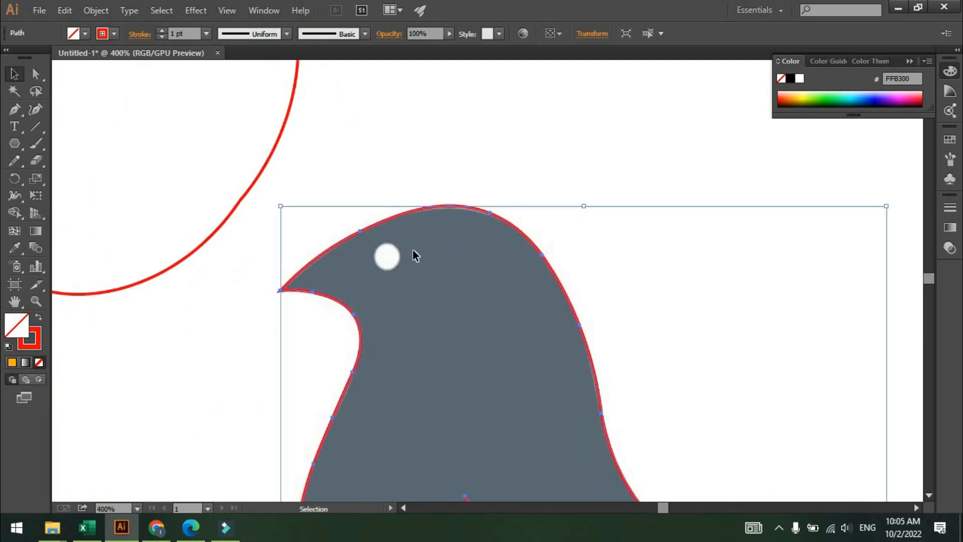
Draw a square about 9.5 px wide over the bird's white eye with the Rectangle tool.
{"action": "key", "text": "l"}
{"action": "scroll", "coordinate": [371, 268], "scroll_direction": "up", "scroll_amount": 2}
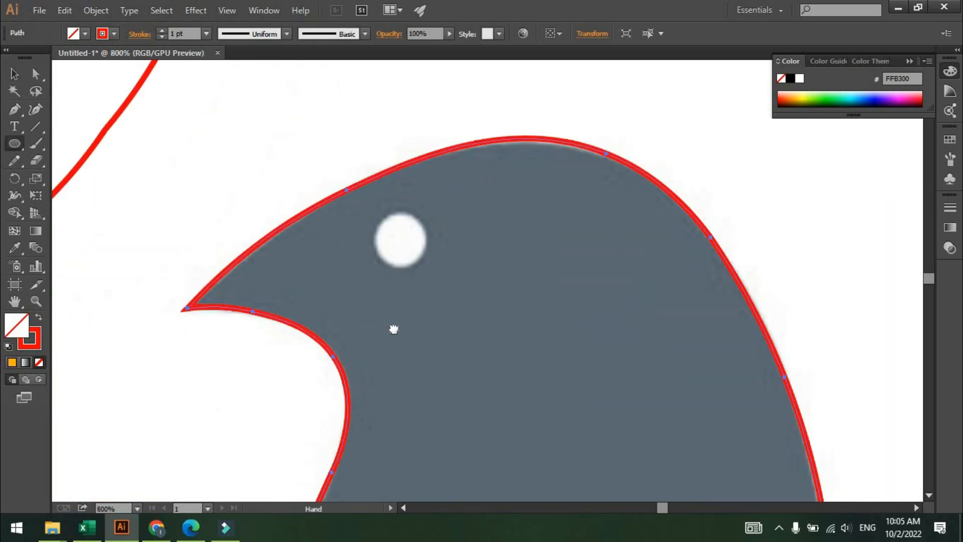
{"action": "left_click_drag", "start_coordinate": [394, 329], "coordinate": [420, 393]}
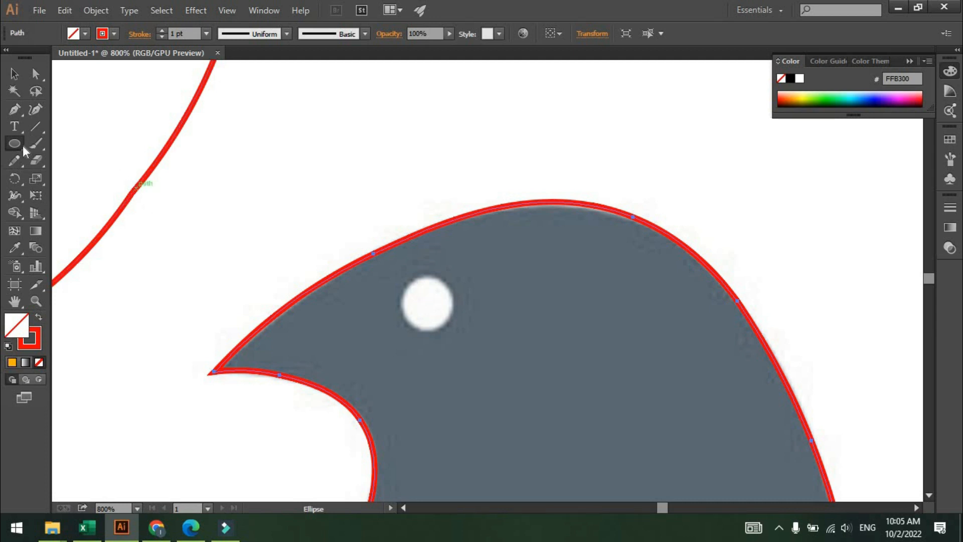
{"action": "left_click_drag", "start_coordinate": [8, 146], "coordinate": [50, 143]}
{"action": "left_click_drag", "start_coordinate": [424, 300], "coordinate": [451, 313]}
{"action": "scroll", "coordinate": [451, 308], "scroll_direction": "up", "scroll_amount": 1}
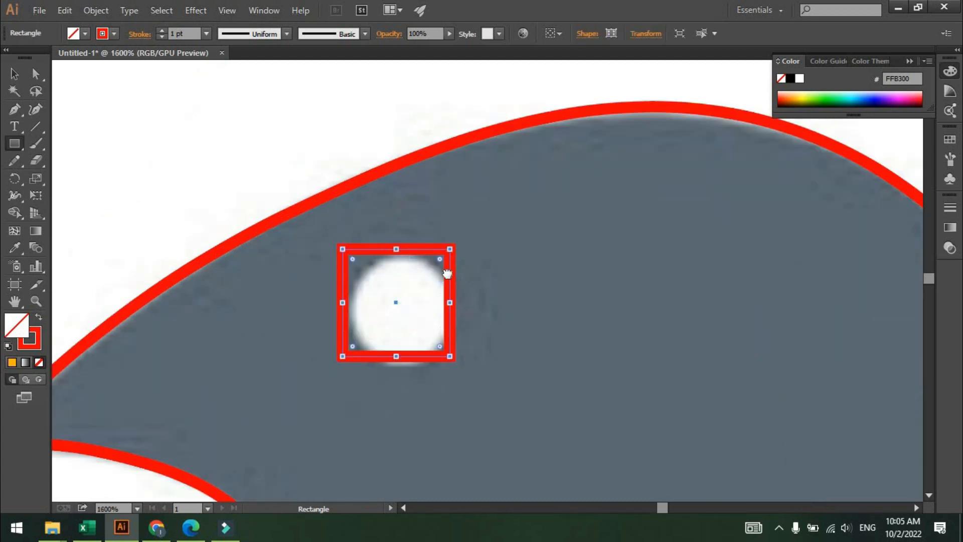
Round the eye square's corners to 4.75 px so it becomes a circle over the eye.
{"action": "key", "text": "v"}
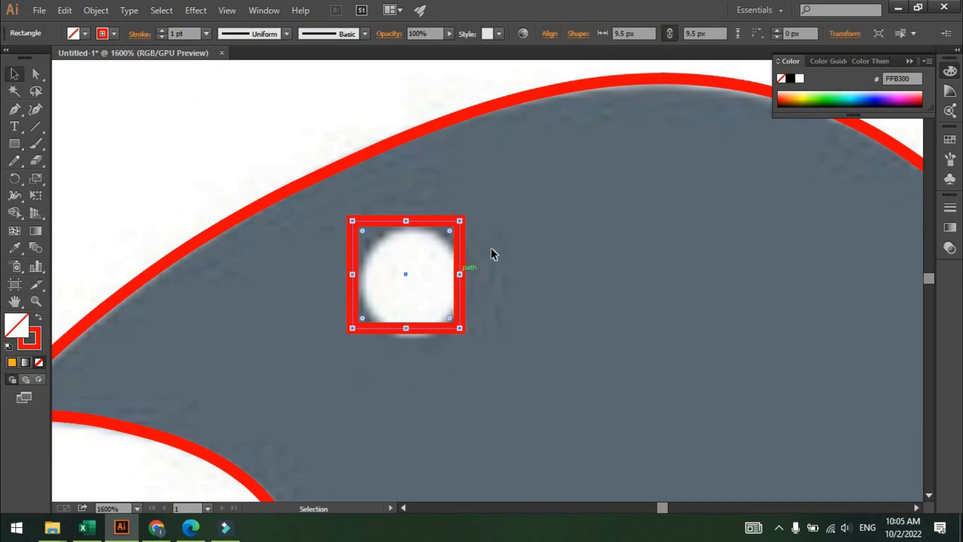
{"action": "left_click", "coordinate": [476, 248]}
{"action": "left_click_drag", "start_coordinate": [464, 265], "coordinate": [466, 262]}
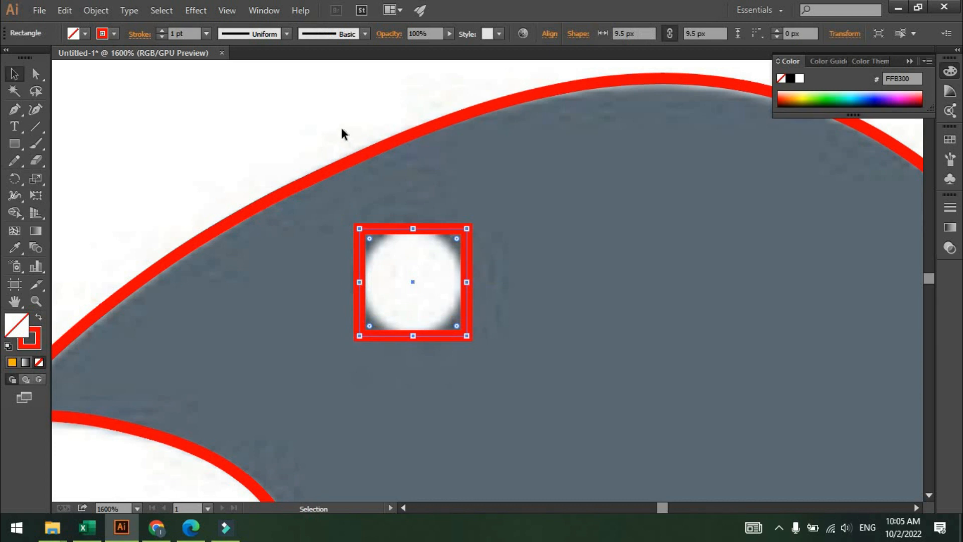
{"action": "left_click", "coordinate": [391, 239]}
{"action": "left_click", "coordinate": [390, 228]}
{"action": "scroll", "coordinate": [399, 236], "scroll_direction": "up", "scroll_amount": 3}
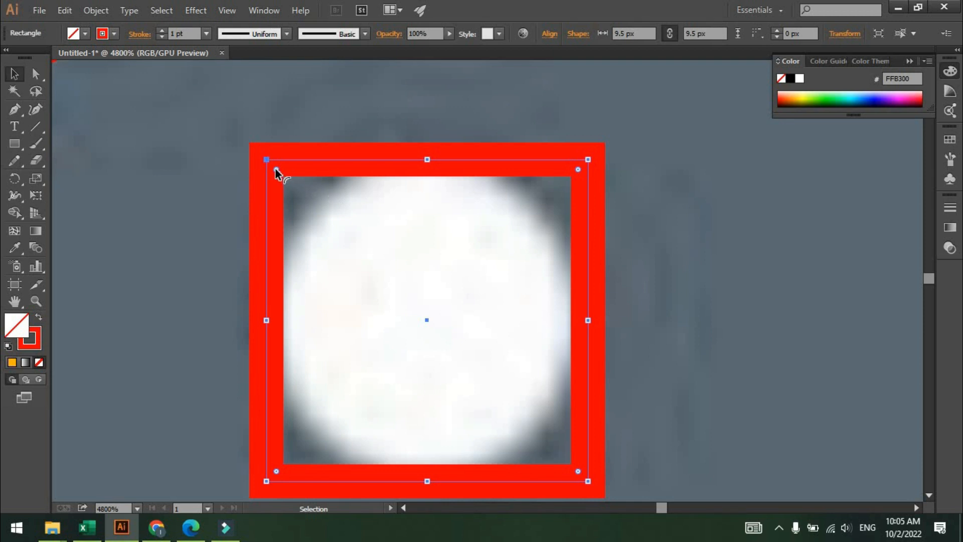
{"action": "left_click_drag", "start_coordinate": [275, 168], "coordinate": [483, 306]}
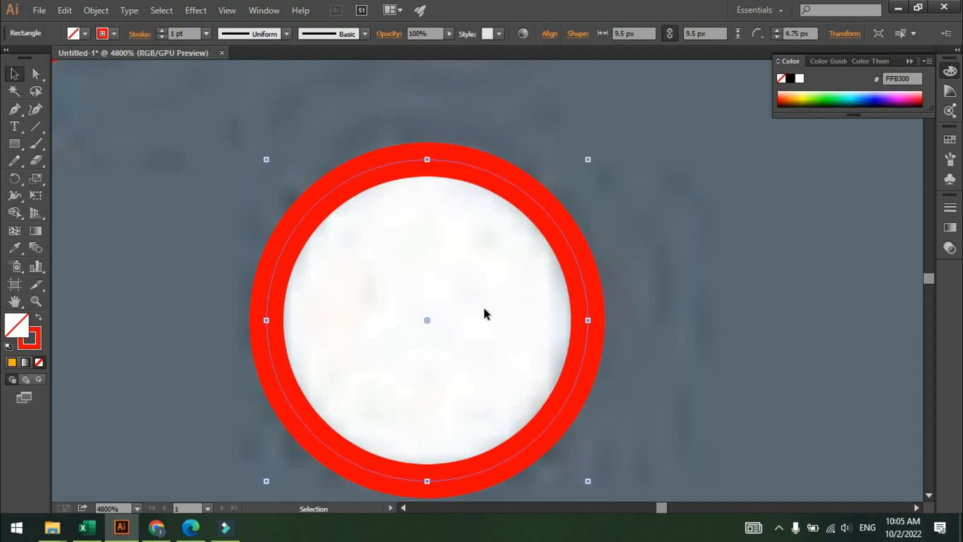
{"action": "left_click", "coordinate": [729, 265]}
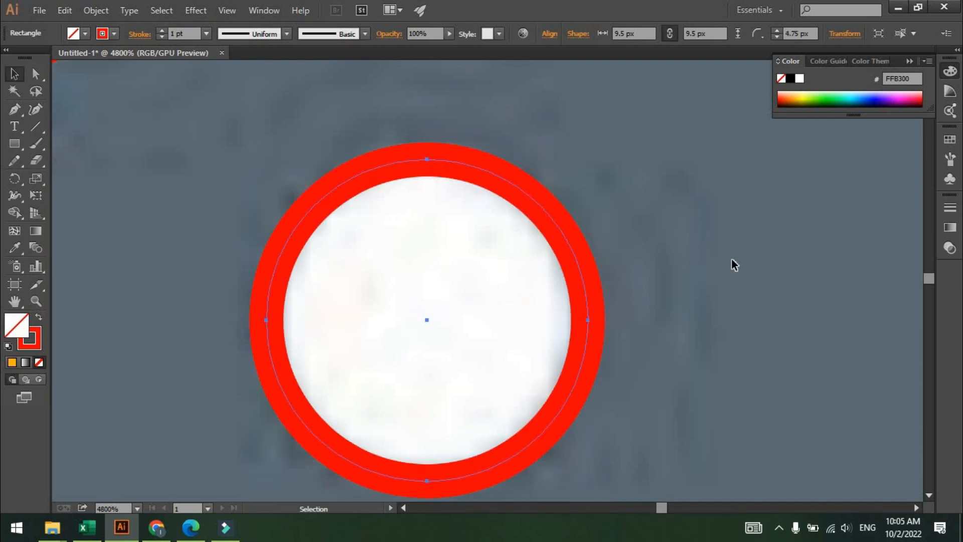
Try to reshape a corner of the eye square with the Curvature tool.
{"action": "left_click", "coordinate": [550, 216]}
{"action": "left_click_drag", "start_coordinate": [427, 320], "coordinate": [860, 309]}
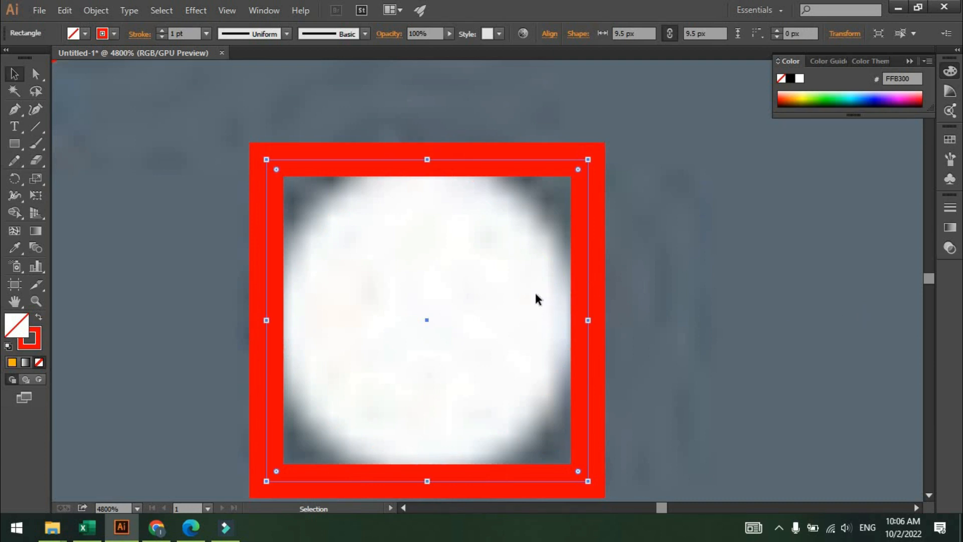
{"action": "scroll", "coordinate": [535, 290], "scroll_direction": "down", "scroll_amount": 1}
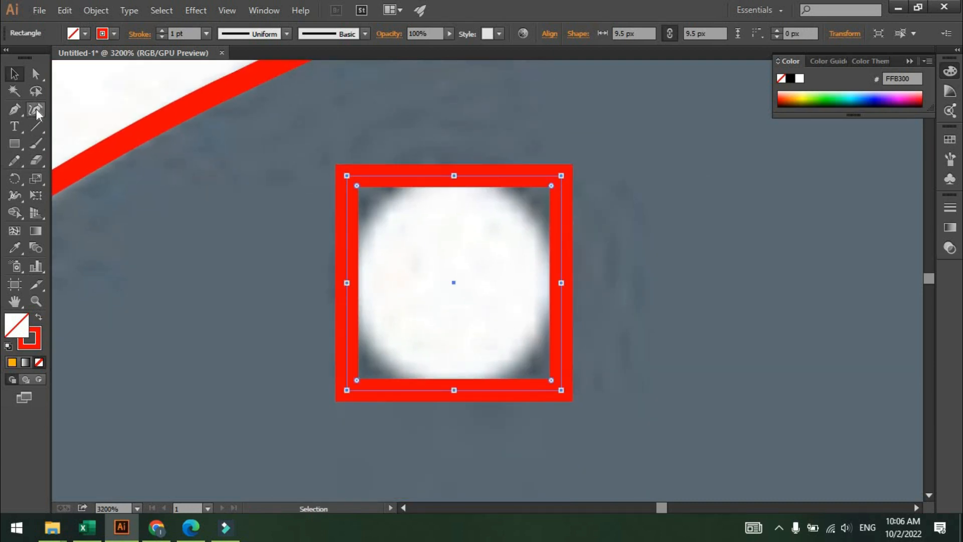
{"action": "left_click", "coordinate": [36, 109]}
{"action": "left_click_drag", "start_coordinate": [348, 175], "coordinate": [325, 183]}
{"action": "key", "text": "ctrl+z"}
{"action": "key", "text": "ctrl+z"}
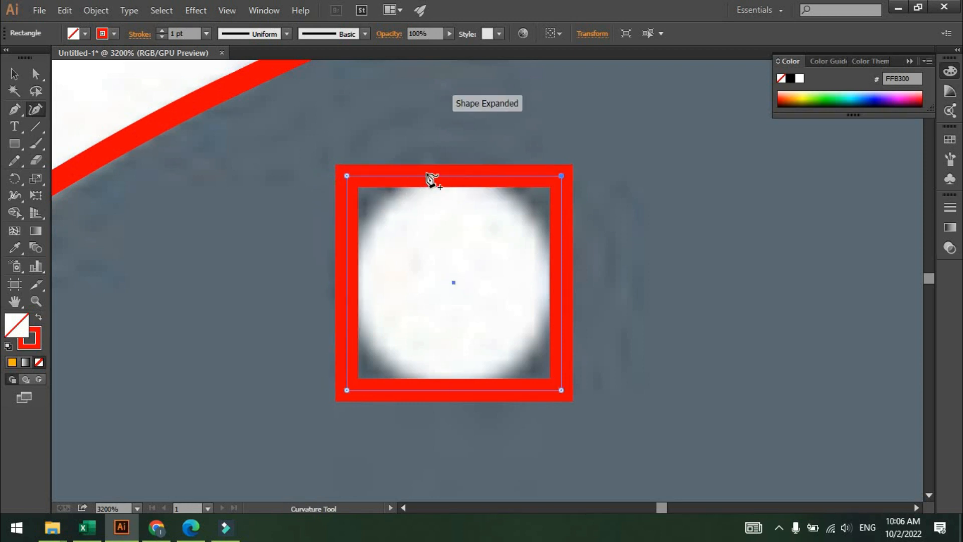
Bend the eye square's four sides outward into a circle with the Curvature tool.
{"action": "left_click_drag", "start_coordinate": [457, 180], "coordinate": [460, 138]}
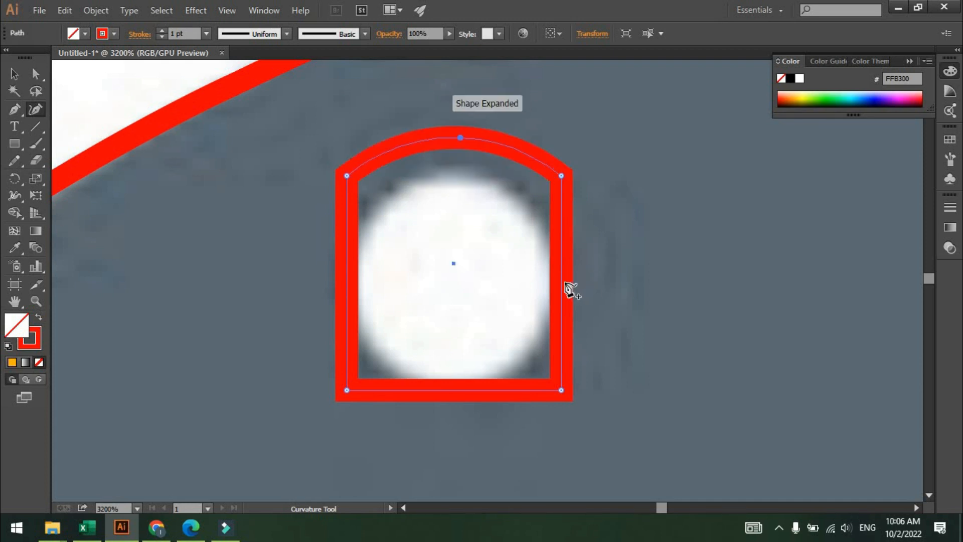
{"action": "left_click_drag", "start_coordinate": [563, 277], "coordinate": [600, 274]}
{"action": "left_click_drag", "start_coordinate": [465, 390], "coordinate": [451, 435]}
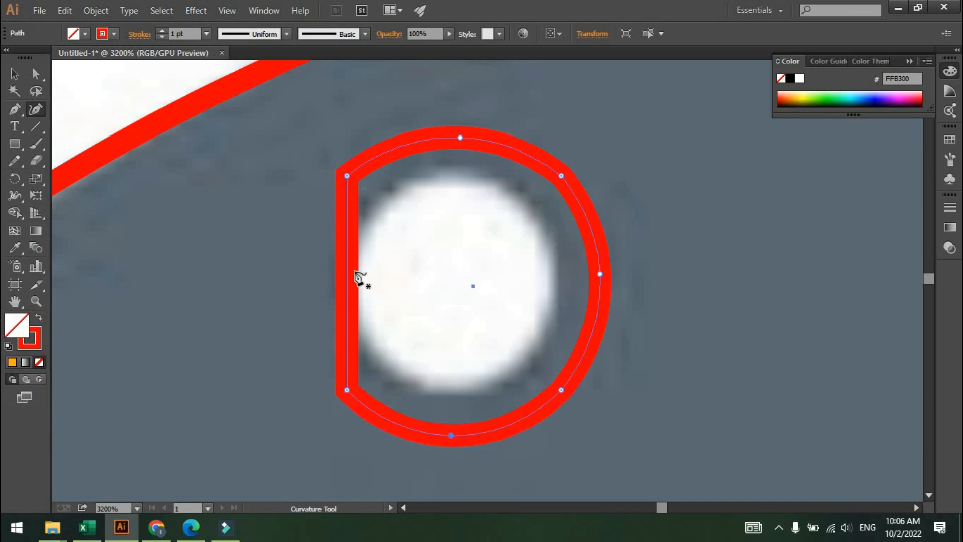
{"action": "left_click_drag", "start_coordinate": [348, 280], "coordinate": [303, 275]}
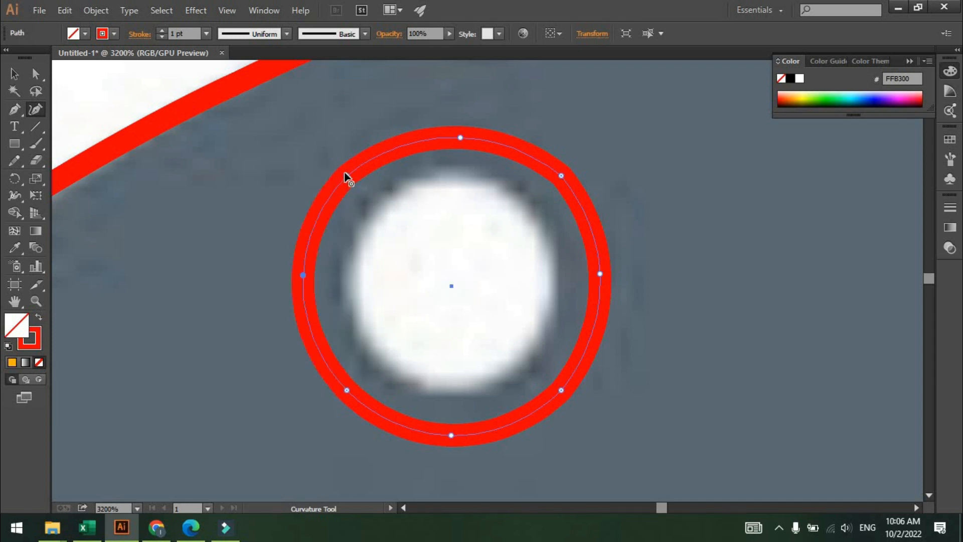
{"action": "left_click_drag", "start_coordinate": [345, 173], "coordinate": [352, 170]}
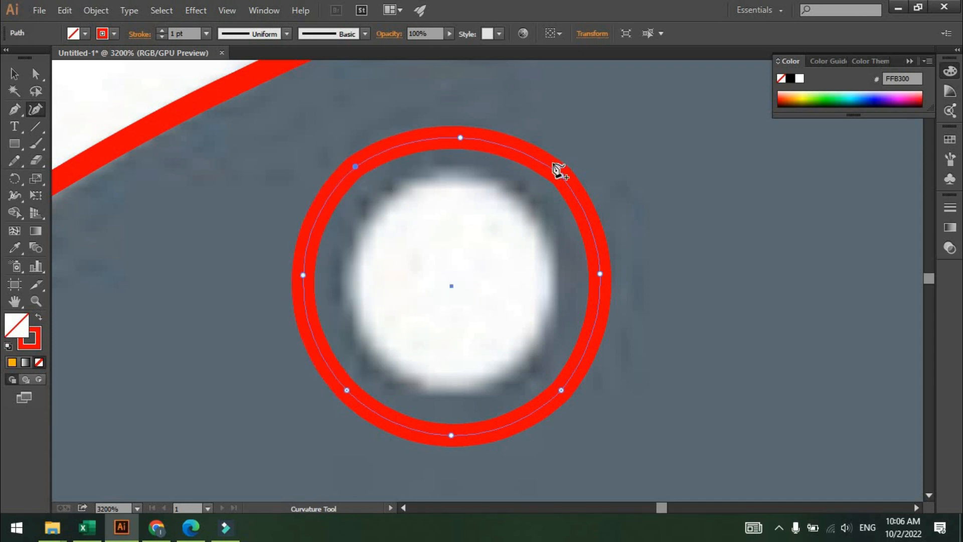
{"action": "mouse_move", "coordinate": [562, 176]}
{"action": "left_mouse_down"}
{"action": "mouse_move", "coordinate": [574, 186]}
{"action": "mouse_move", "coordinate": [559, 176]}
{"action": "left_mouse_up"}
Undo the Curvature tool edits on the eye shape.
{"action": "scroll", "coordinate": [547, 217], "scroll_direction": "down", "scroll_amount": 1}
{"action": "scroll", "coordinate": [536, 211], "scroll_direction": "down", "scroll_amount": 1}
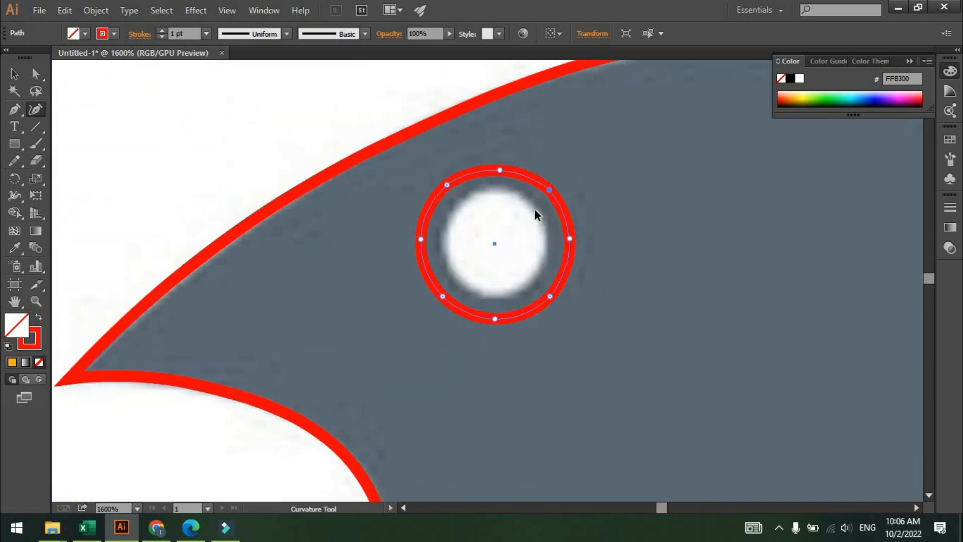
{"action": "key", "text": "ctrl+z"}
{"action": "key", "text": "ctrl+z"}
{"action": "key", "text": "ctrl+z"}
{"action": "key", "text": "ctrl+z"}
{"action": "key", "text": "ctrl+z"}
{"action": "key", "text": "ctrl+z"}
{"action": "key", "text": "ctrl+z"}
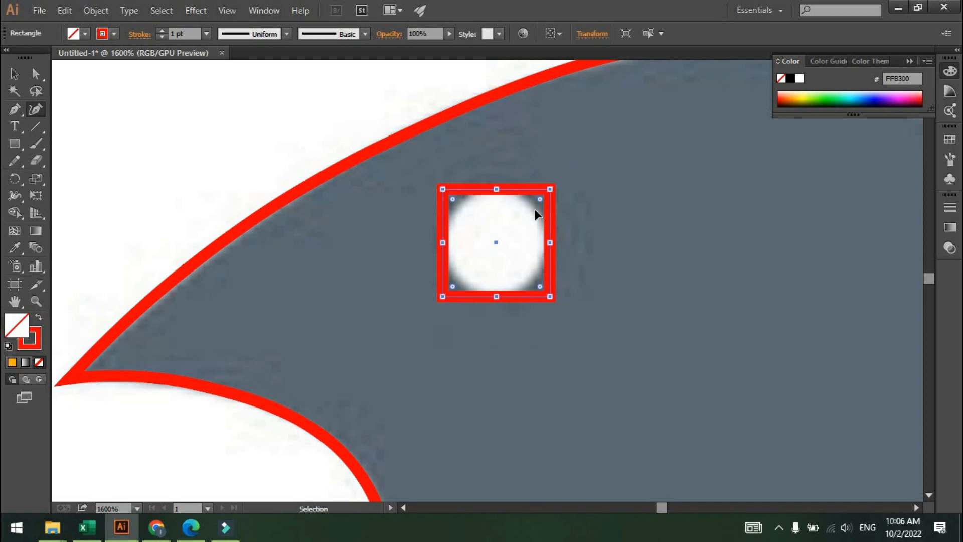
Select the eye circle and give it the white fill of the background using the Eyedropper.
{"action": "scroll", "coordinate": [541, 214], "scroll_direction": "down", "scroll_amount": 1}
{"action": "key", "text": "v"}
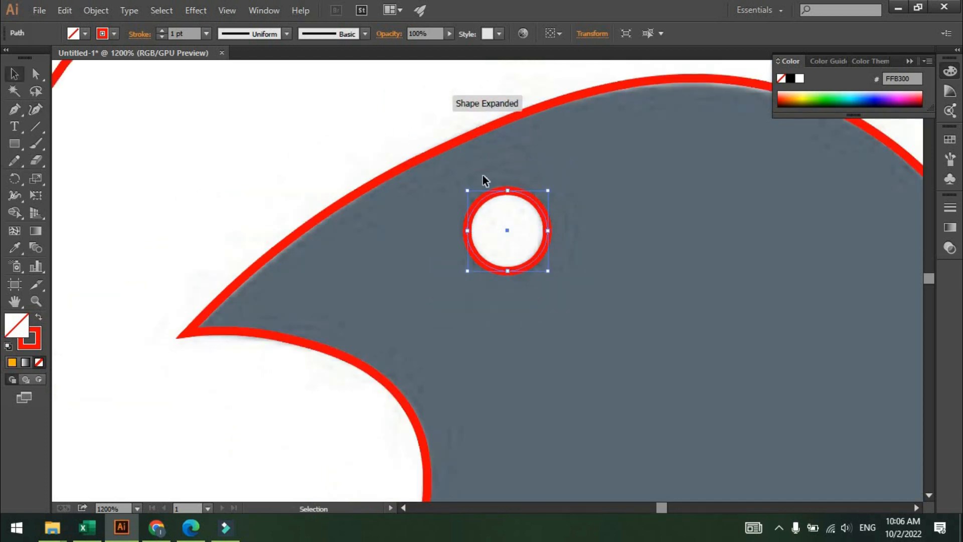
{"action": "left_click", "coordinate": [486, 179]}
{"action": "left_click", "coordinate": [519, 194]}
{"action": "key", "text": "i"}
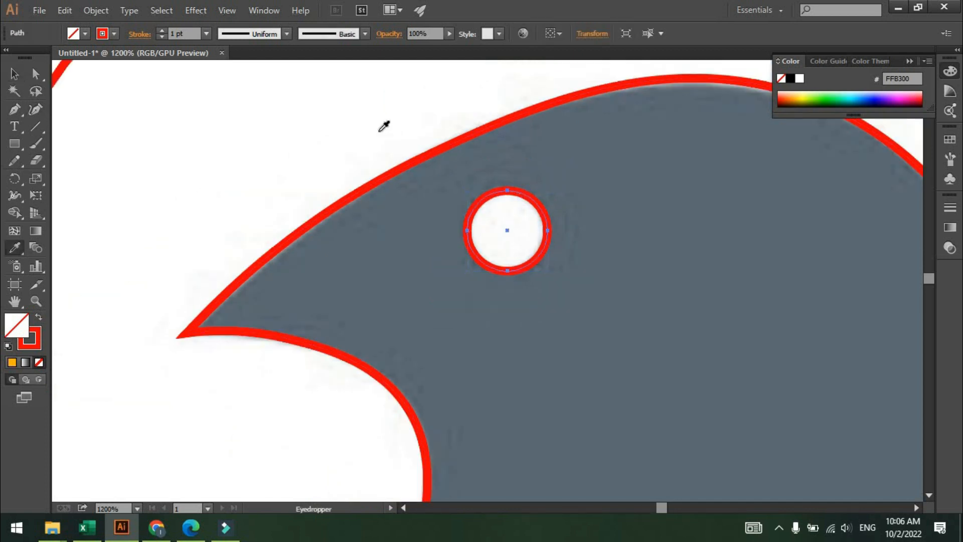
{"action": "left_click", "coordinate": [378, 128]}
{"action": "key", "text": "v"}
{"action": "left_click", "coordinate": [417, 174]}
Fill the bird body with green 00D410 picked from the color spectrum.
{"action": "scroll", "coordinate": [423, 177], "scroll_direction": "down", "scroll_amount": 3}
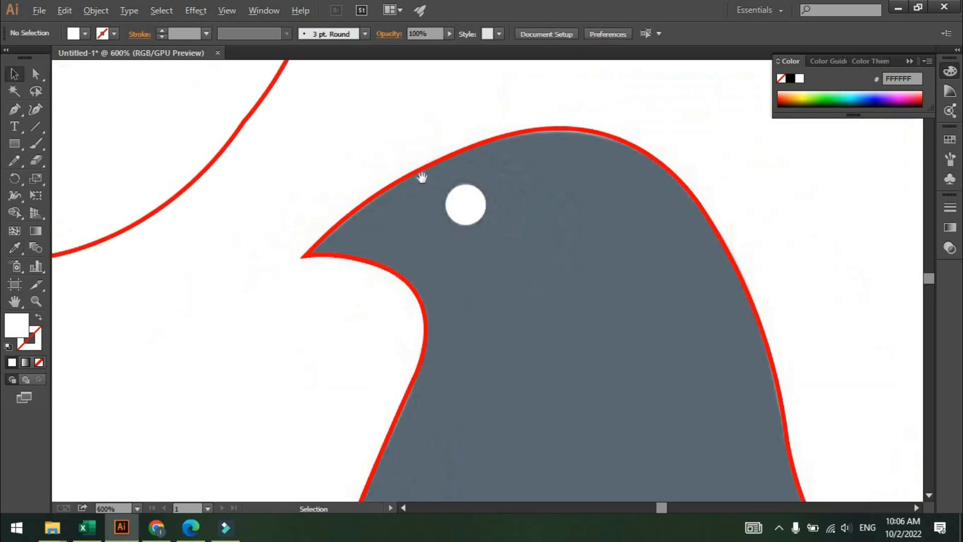
{"action": "left_click_drag", "start_coordinate": [464, 163], "coordinate": [383, 135]}
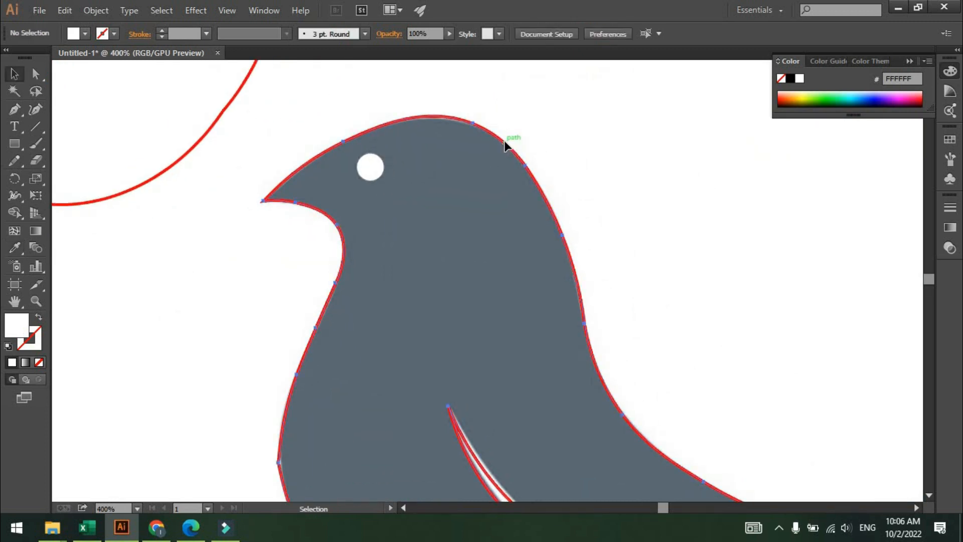
{"action": "left_click", "coordinate": [505, 144]}
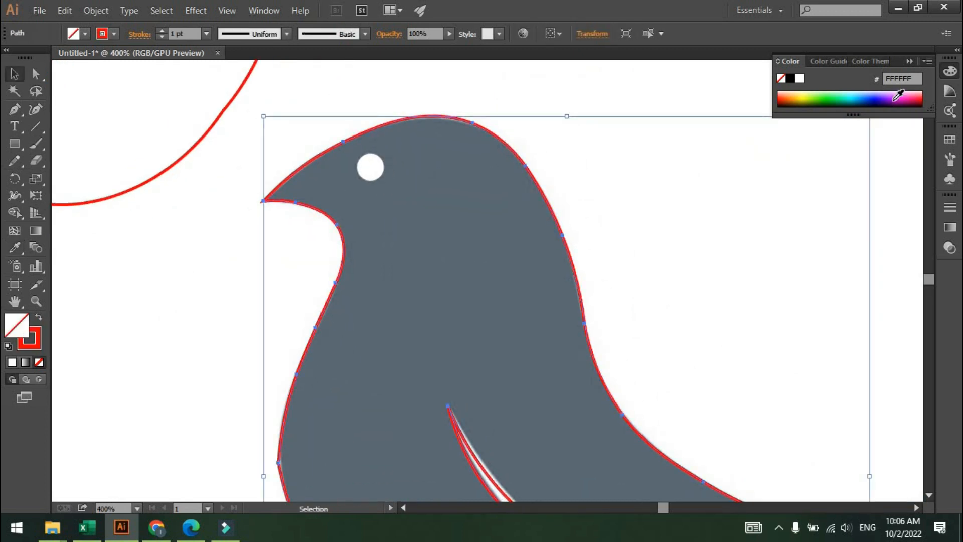
{"action": "left_click", "coordinate": [828, 97]}
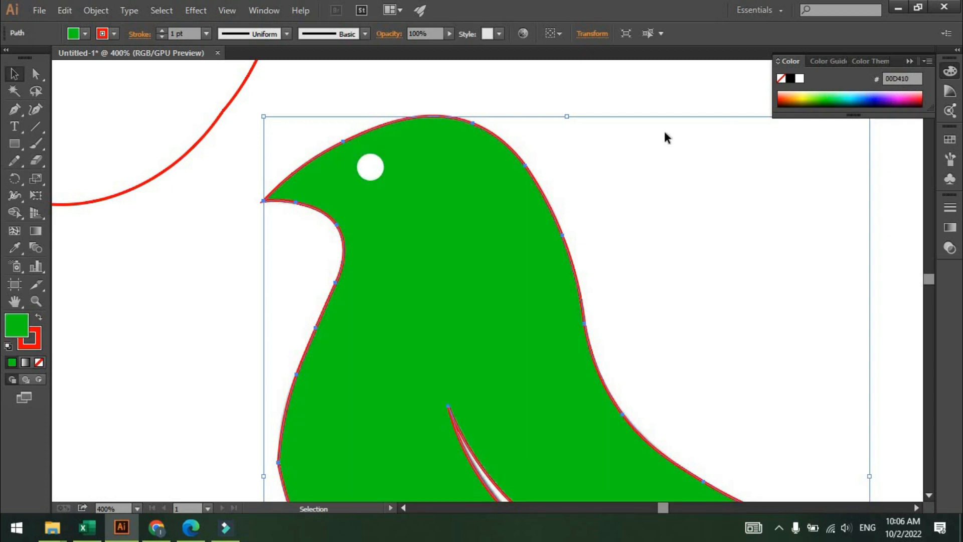
{"action": "left_click", "coordinate": [622, 183]}
Delete the orange circle and the outlined teardrop shape next to the bird.
{"action": "scroll", "coordinate": [622, 184], "scroll_direction": "down", "scroll_amount": 4}
{"action": "left_click_drag", "start_coordinate": [611, 175], "coordinate": [671, 216]}
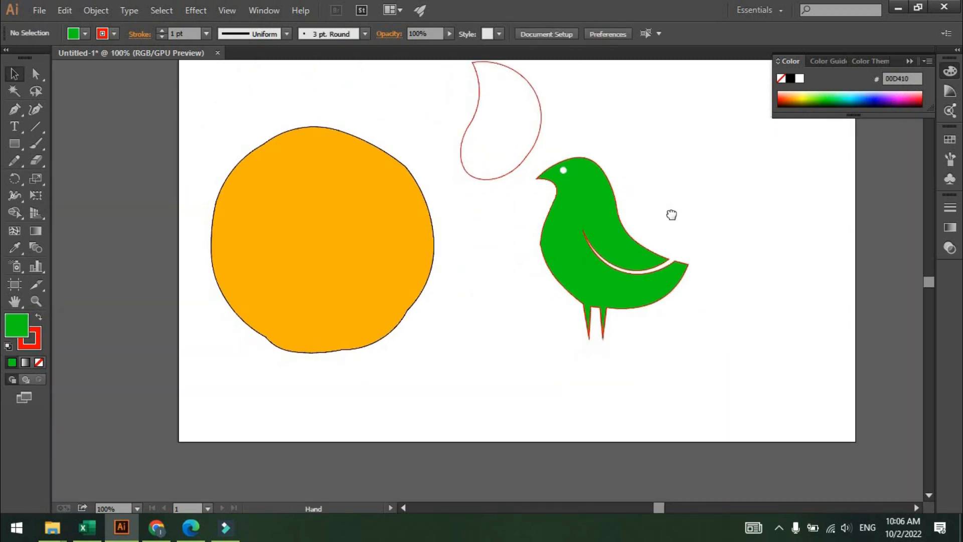
{"action": "scroll", "coordinate": [672, 203], "scroll_direction": "up", "scroll_amount": 1}
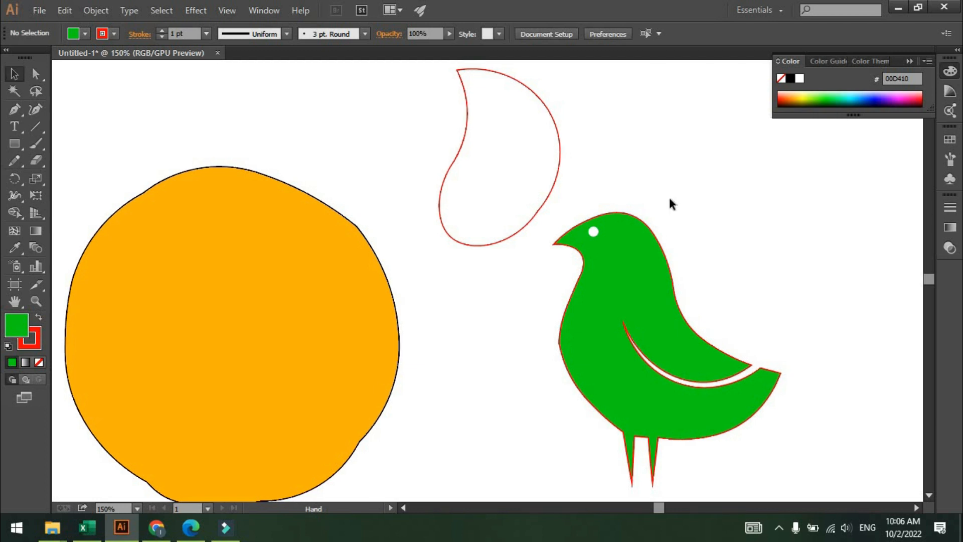
{"action": "scroll", "coordinate": [671, 200], "scroll_direction": "down", "scroll_amount": 1}
{"action": "left_click_drag", "start_coordinate": [671, 199], "coordinate": [662, 198]}
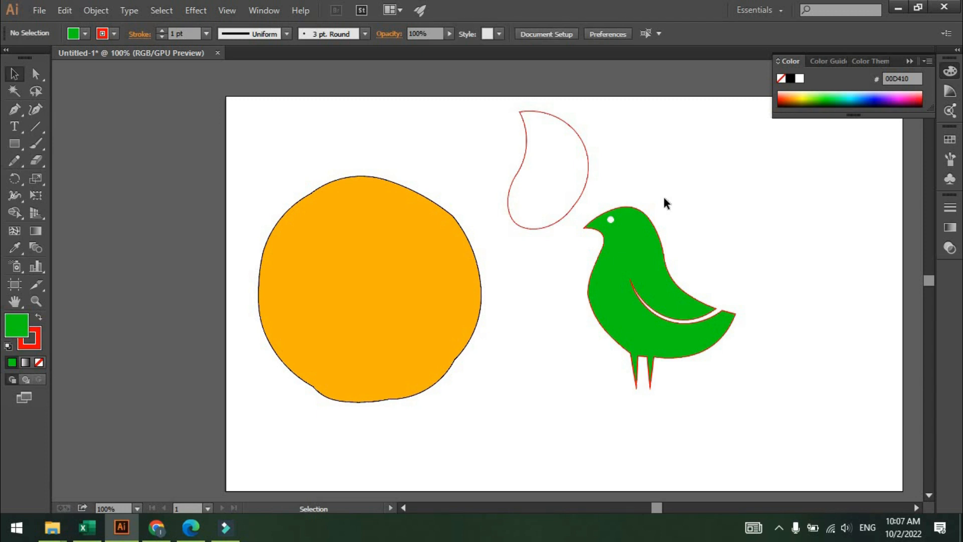
{"action": "scroll", "coordinate": [692, 186], "scroll_direction": "up", "scroll_amount": 1}
{"action": "left_click_drag", "start_coordinate": [692, 190], "coordinate": [665, 168]}
{"action": "scroll", "coordinate": [678, 192], "scroll_direction": "down", "scroll_amount": 1}
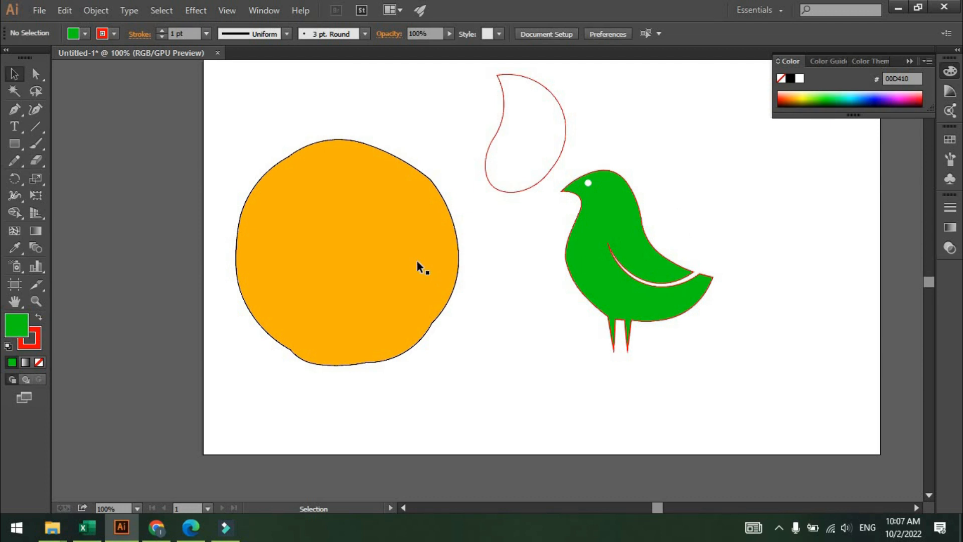
{"action": "left_click_drag", "start_coordinate": [285, 106], "coordinate": [510, 335]}
{"action": "key", "text": "Delete"}
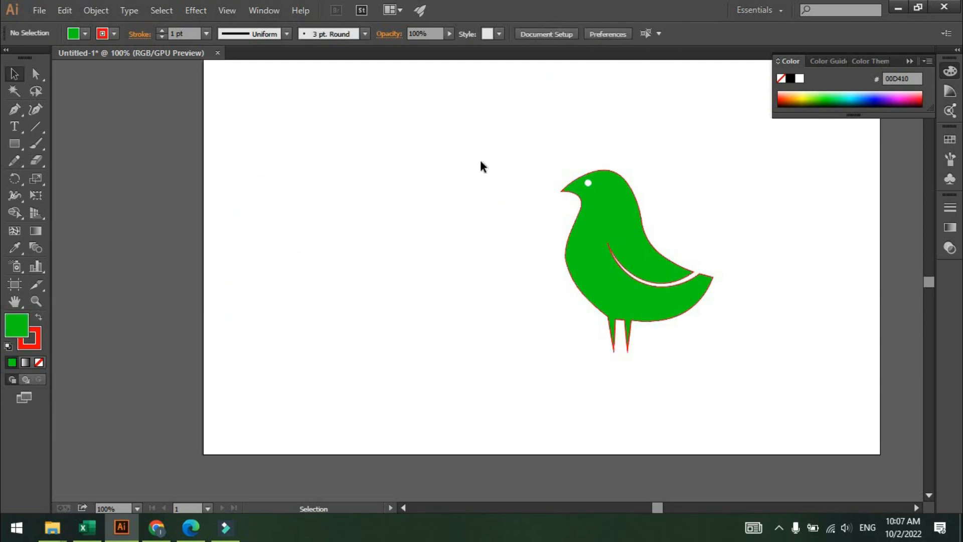